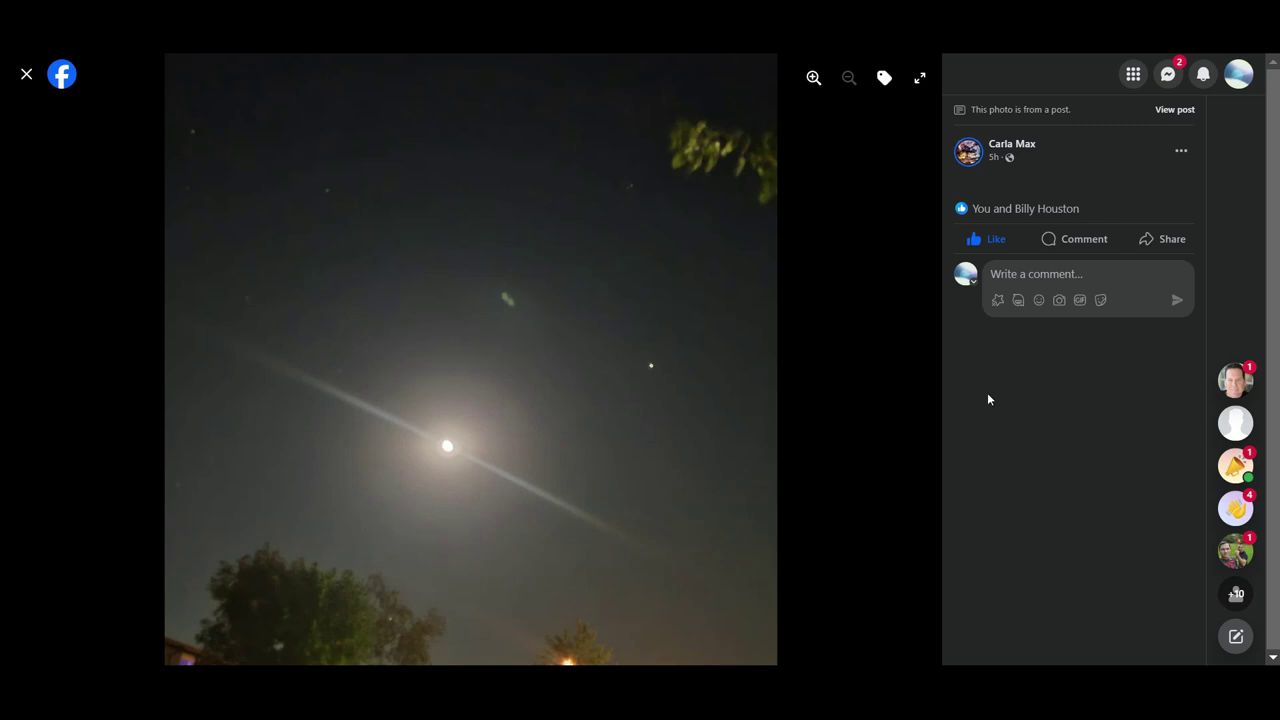
Zoom in on the moon photo, then advance to the next moon photo in the post
click(812, 78)
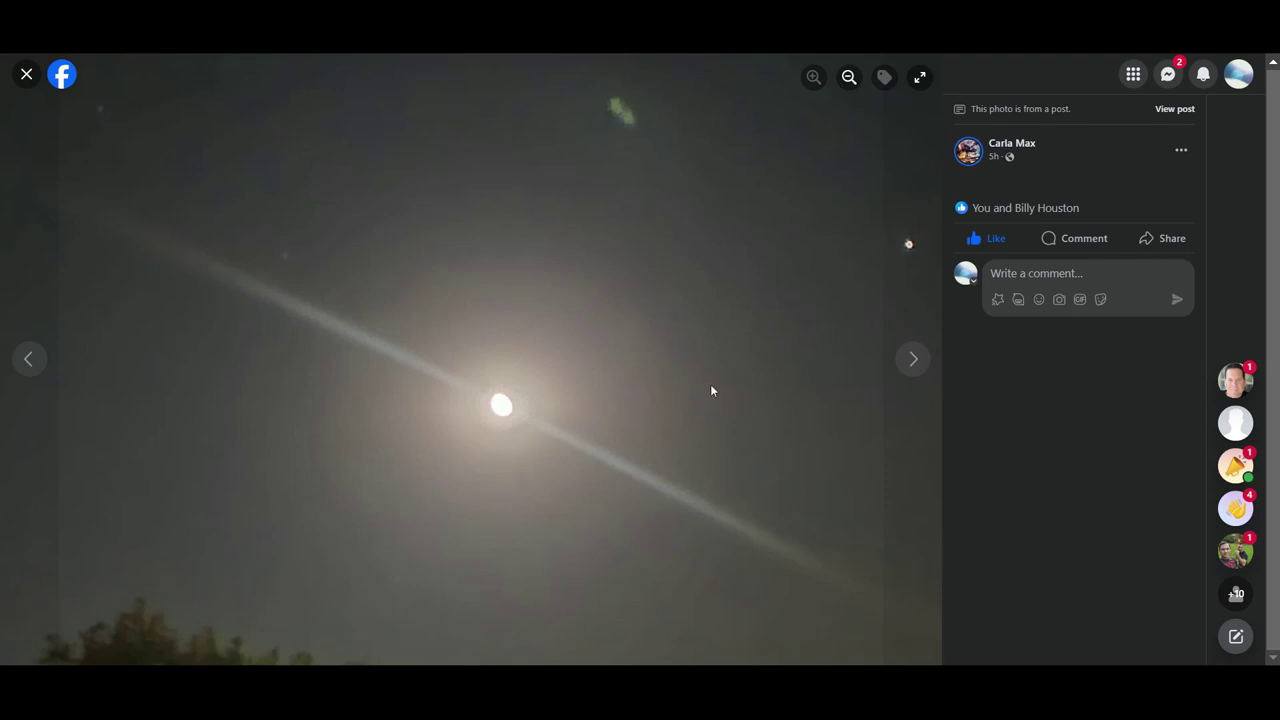
click(913, 360)
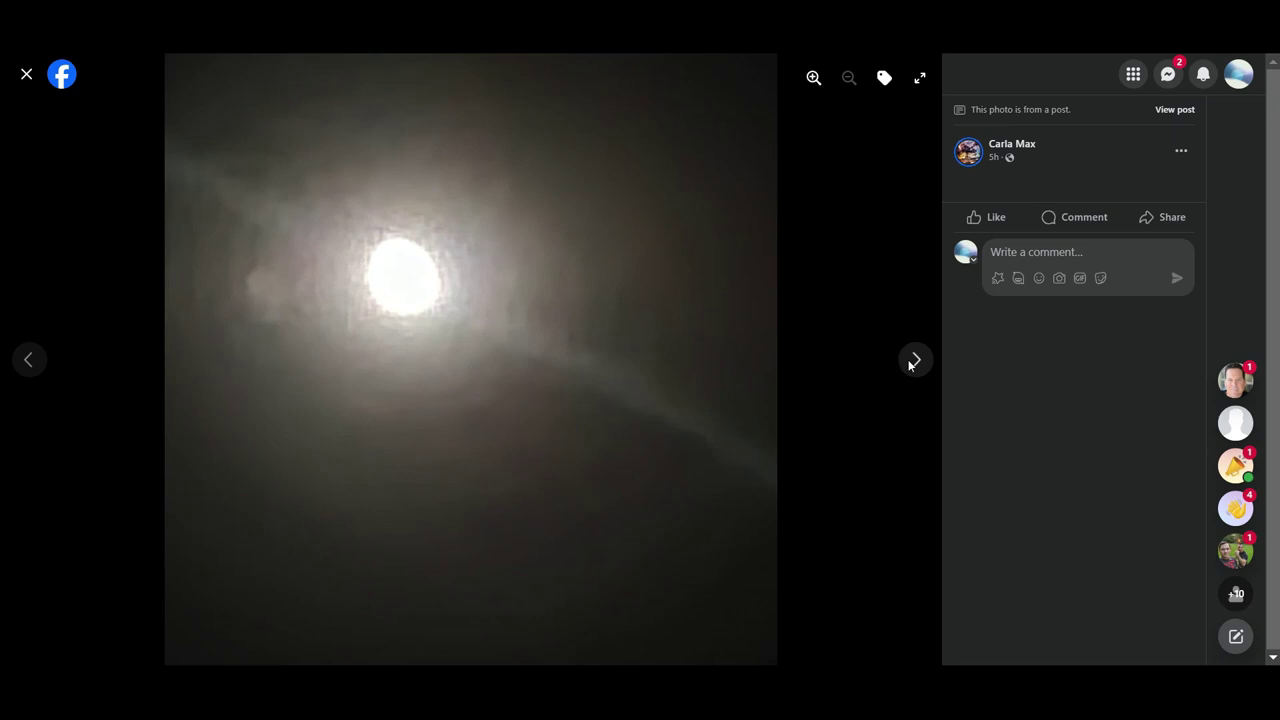
Cycle through the remaining moon photos back to the first one, then open the Start menu
click(910, 365)
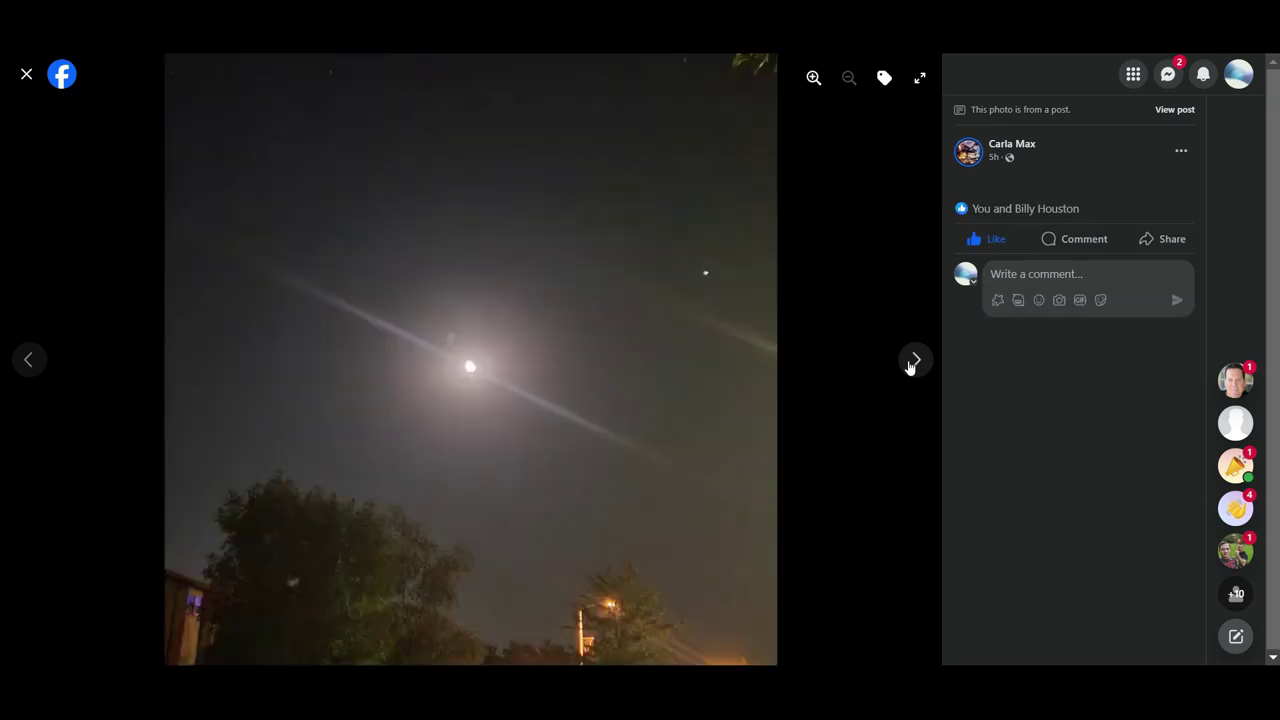
click(913, 365)
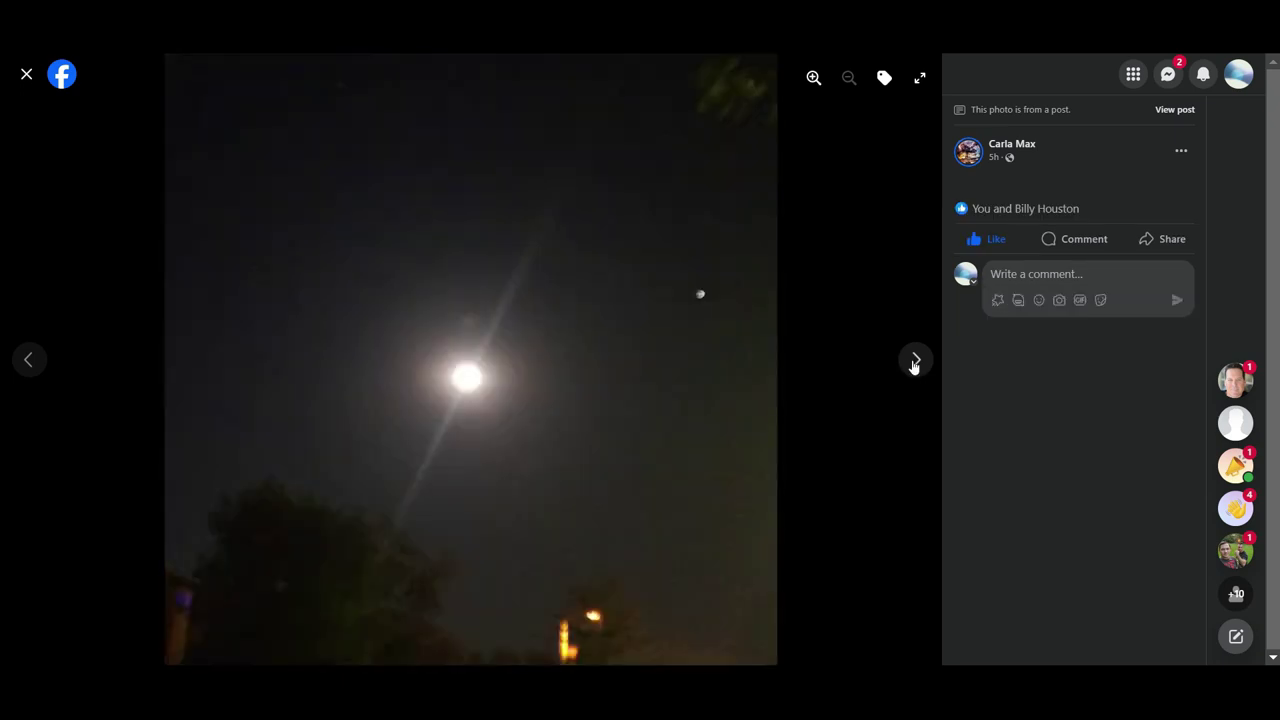
click(913, 365)
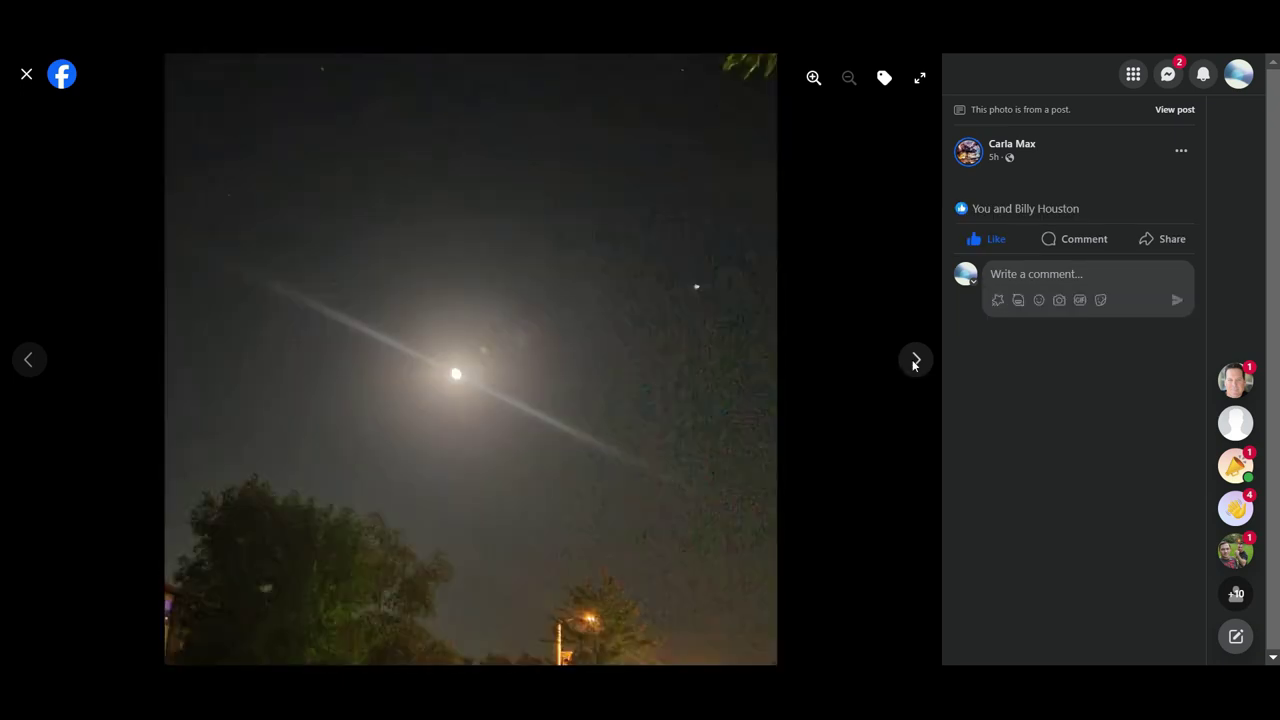
click(913, 365)
click(913, 365)
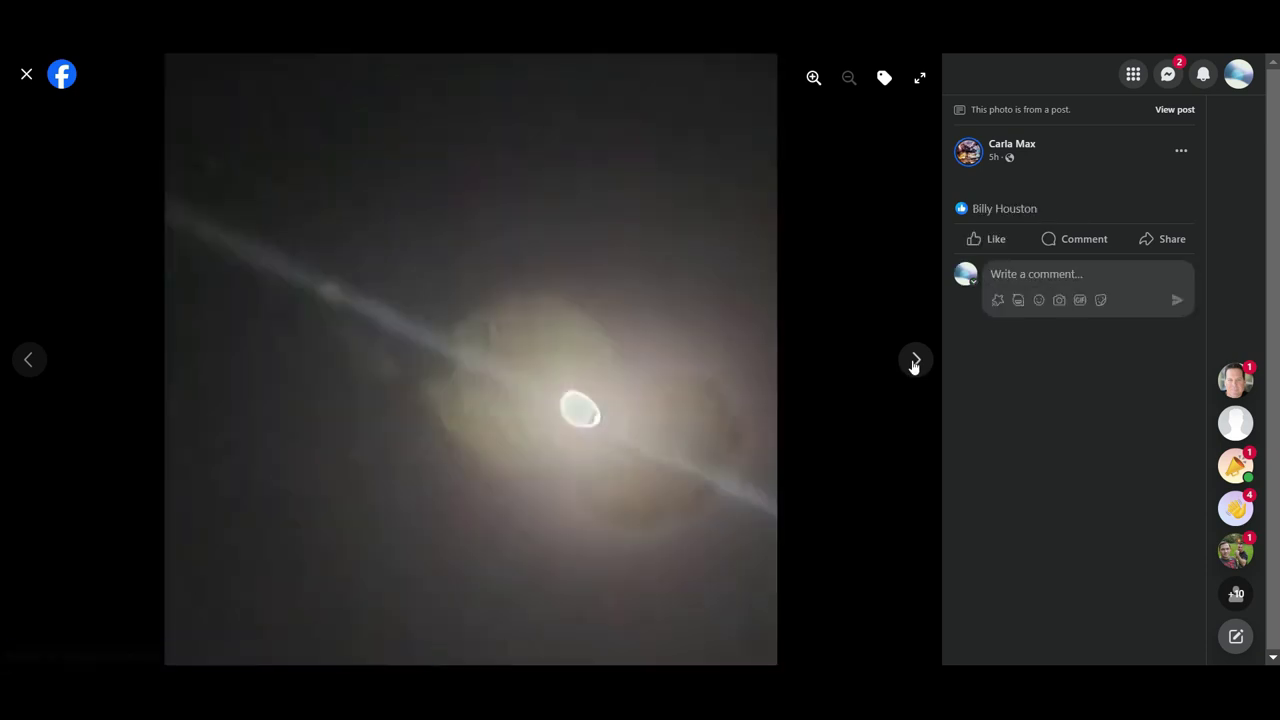
click(913, 365)
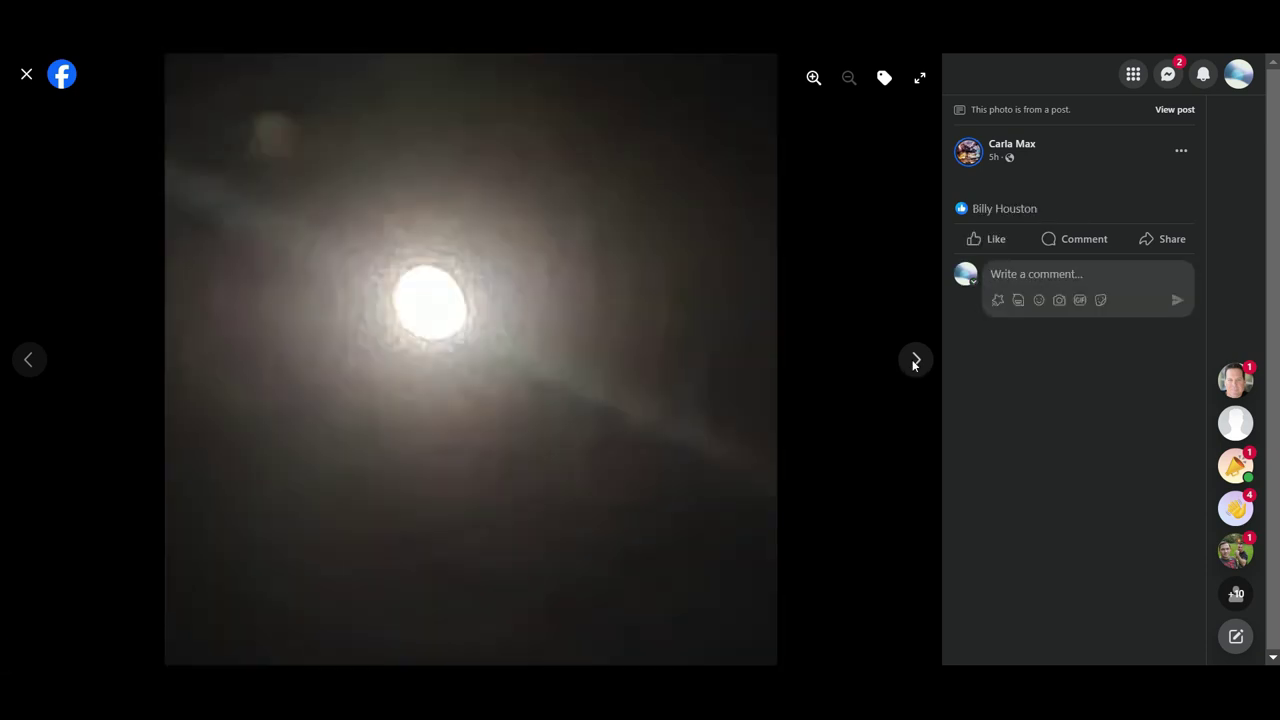
click(913, 365)
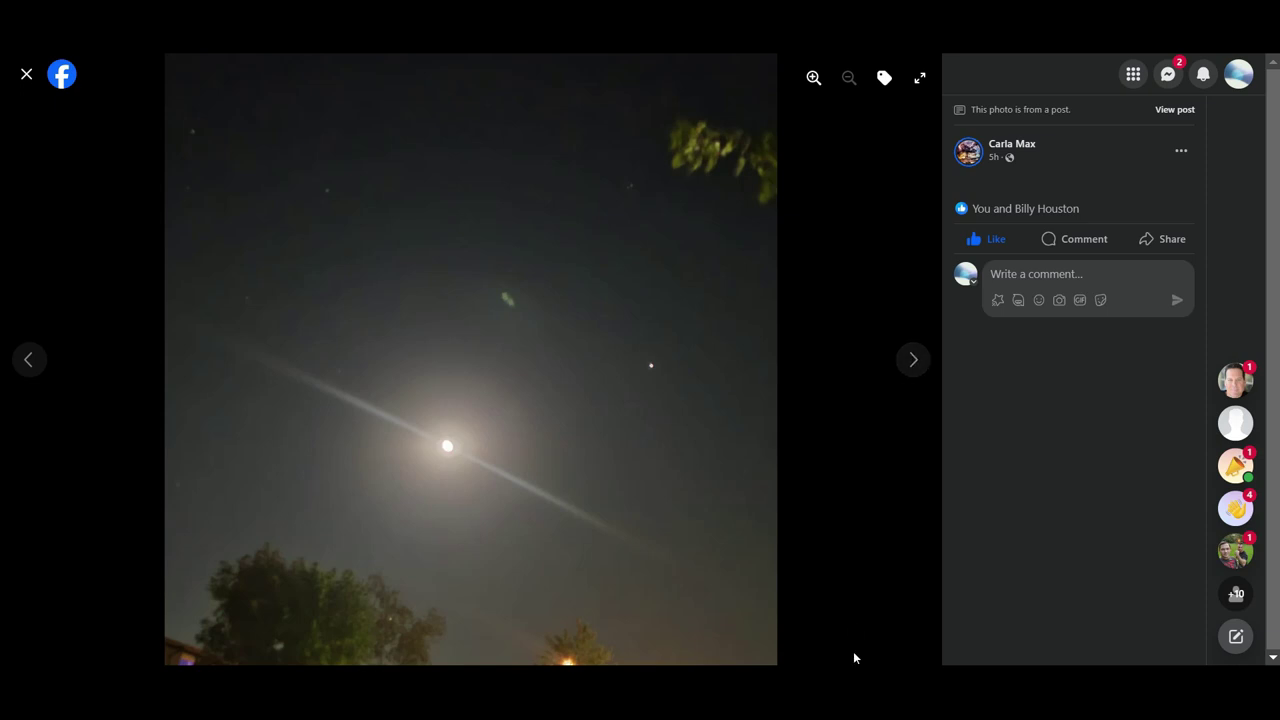
key(super)
Raise noise reduction from 27% to 34% and widen its radius to 30 px
mouse_move(799, 653)
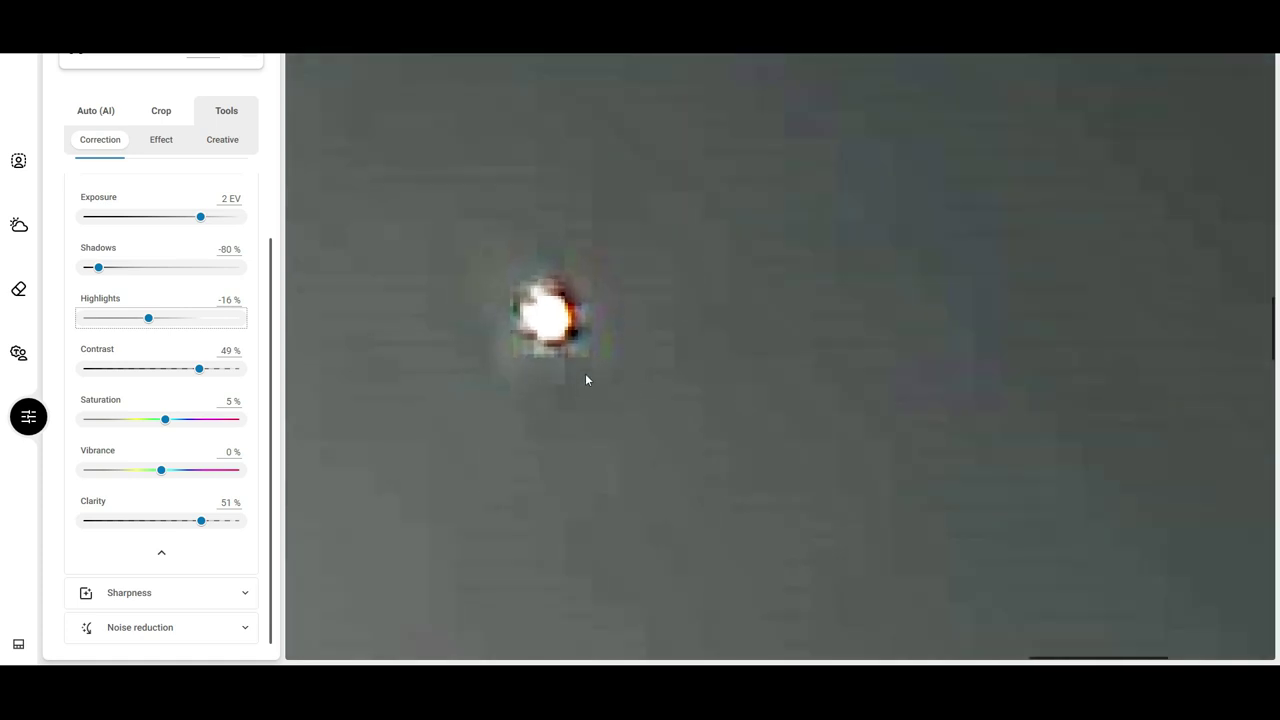
click(157, 634)
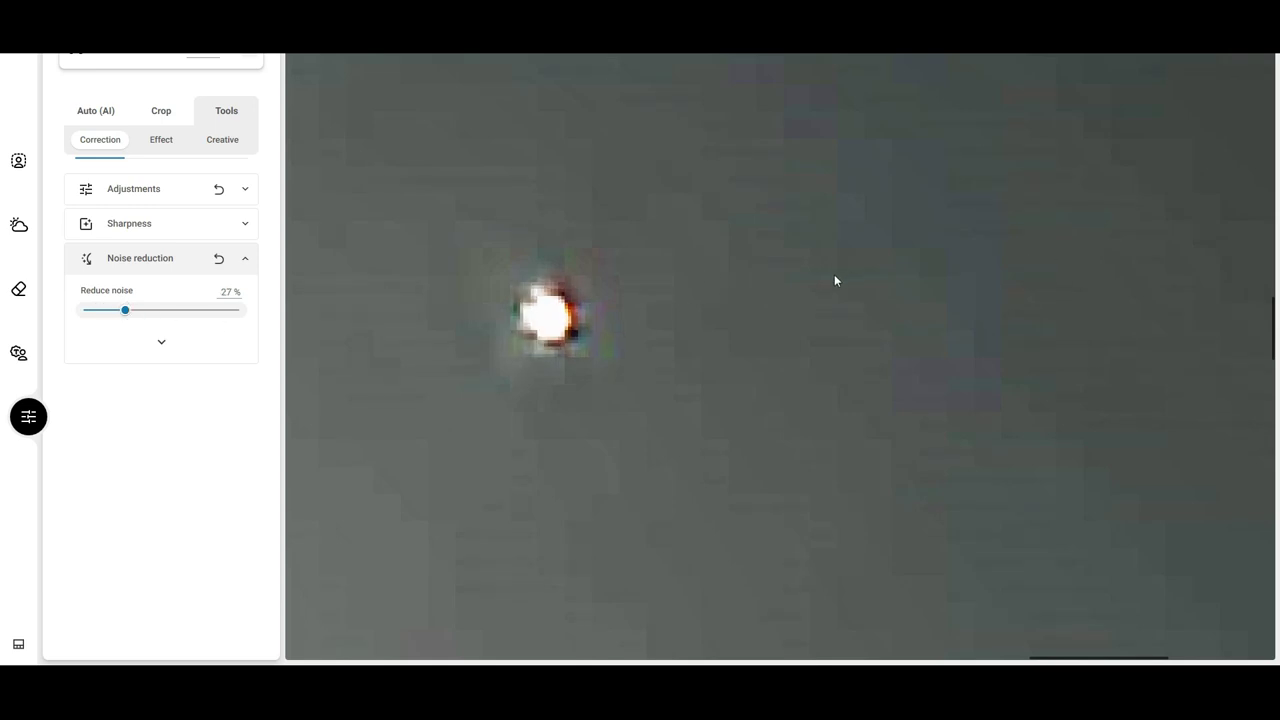
drag(126, 311, 137, 310)
click(161, 343)
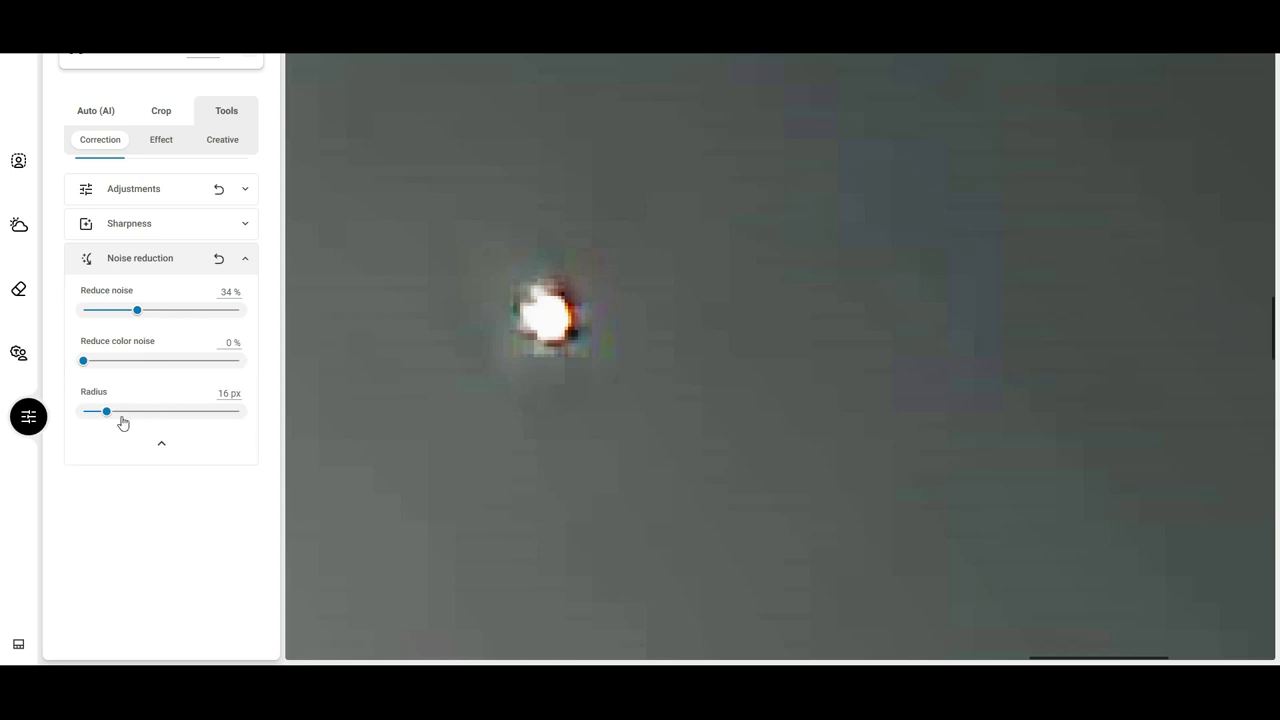
drag(107, 412, 130, 412)
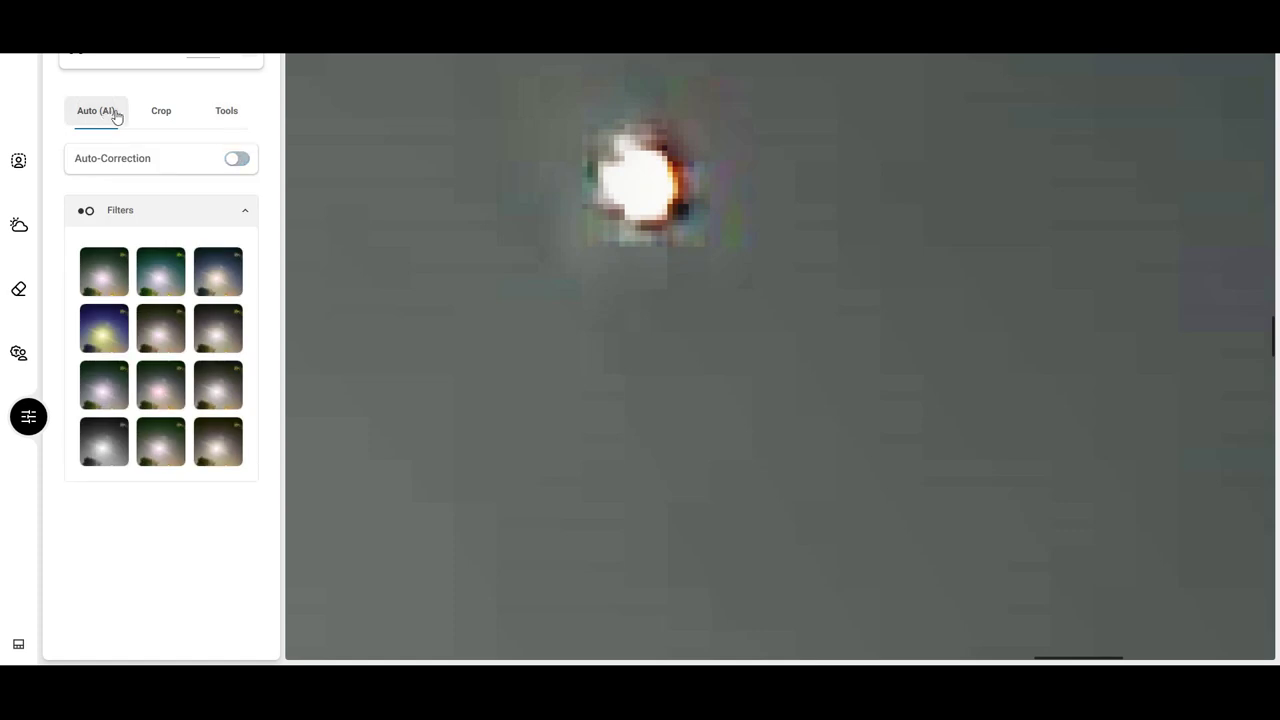
Enable AI Auto-Correction on the moon photo and zoom in around the bright dot and green blob
click(238, 160)
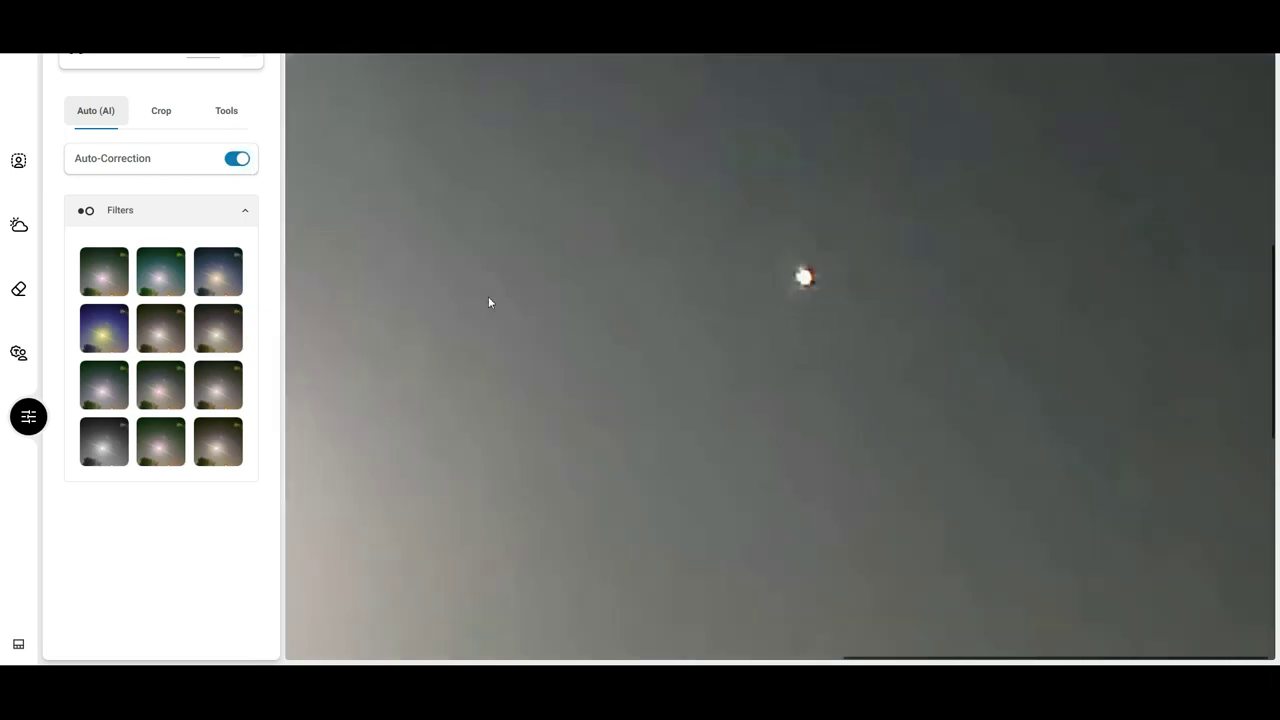
scroll(540, 275, down, 2)
scroll(745, 101, down, 3)
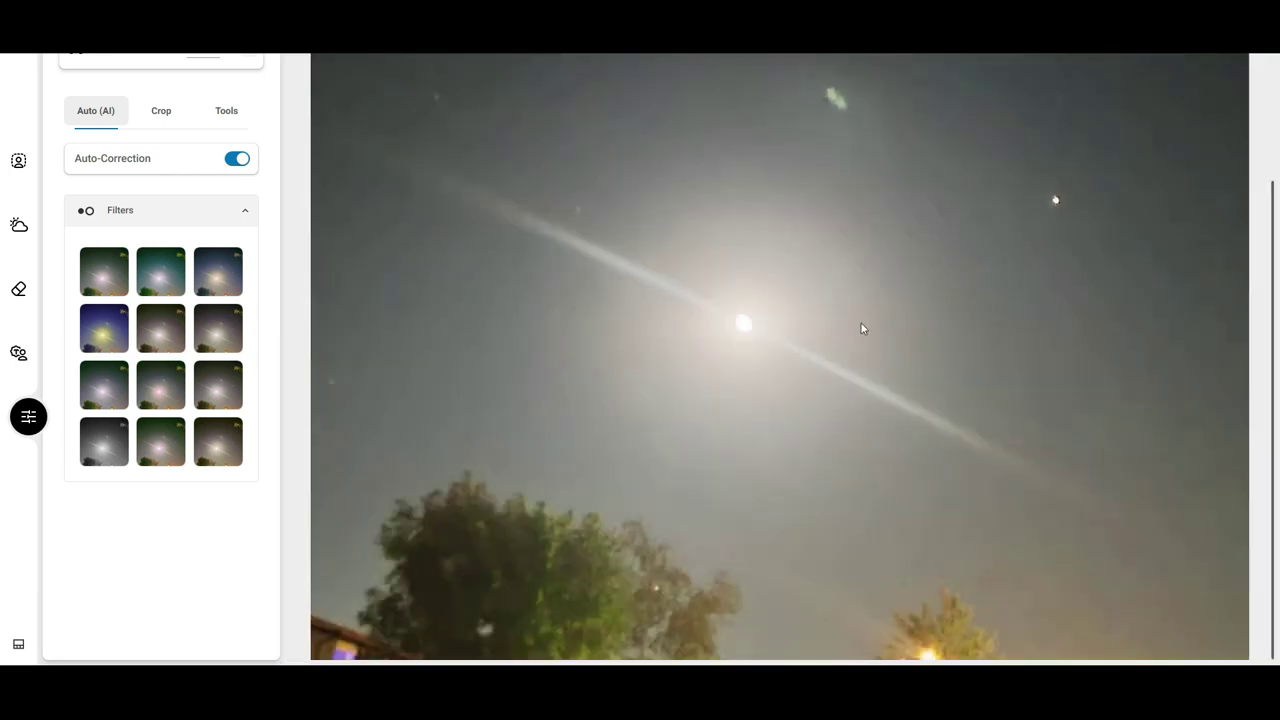
scroll(1088, 203, up, 6)
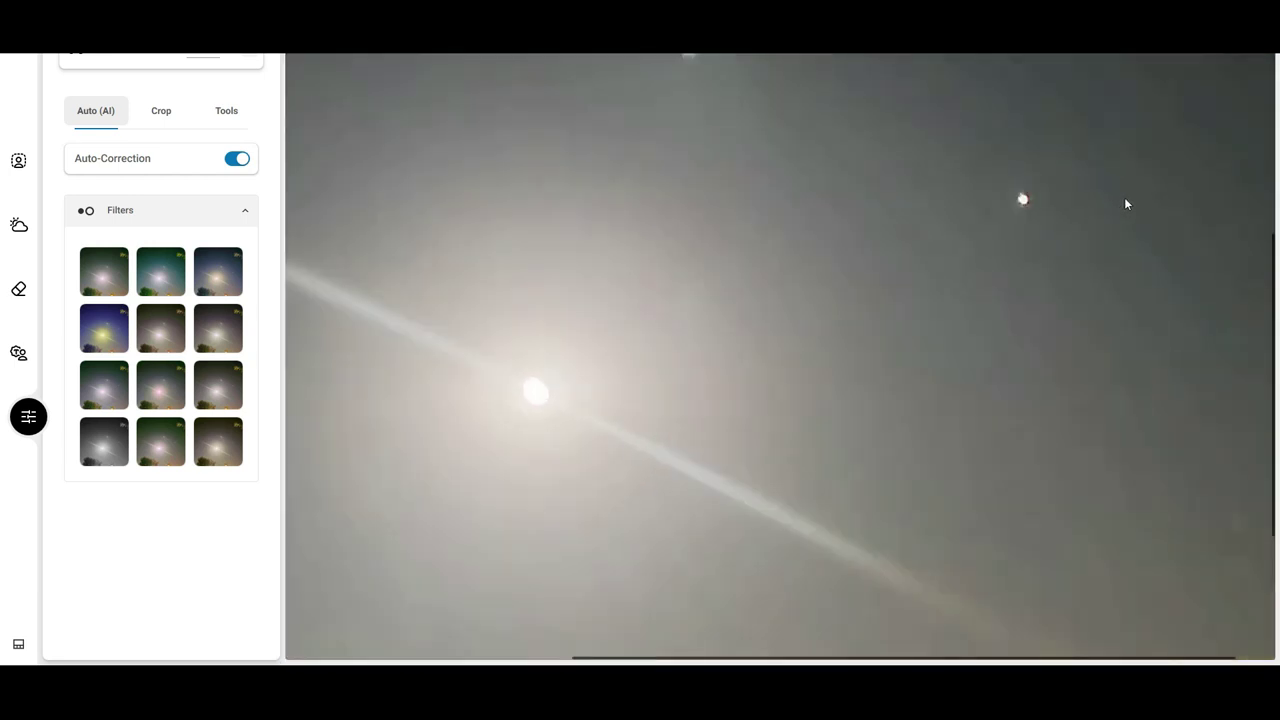
scroll(958, 225, up, 3)
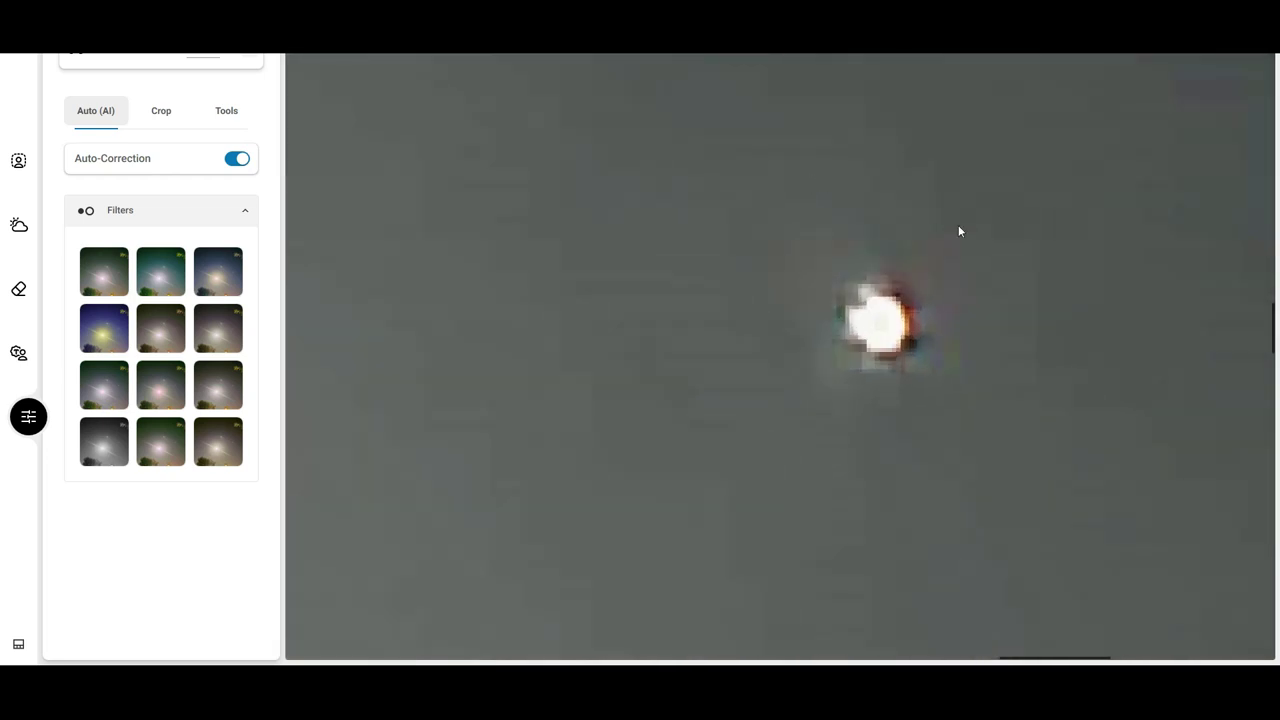
scroll(965, 249, down, 1)
scroll(970, 260, up, 2)
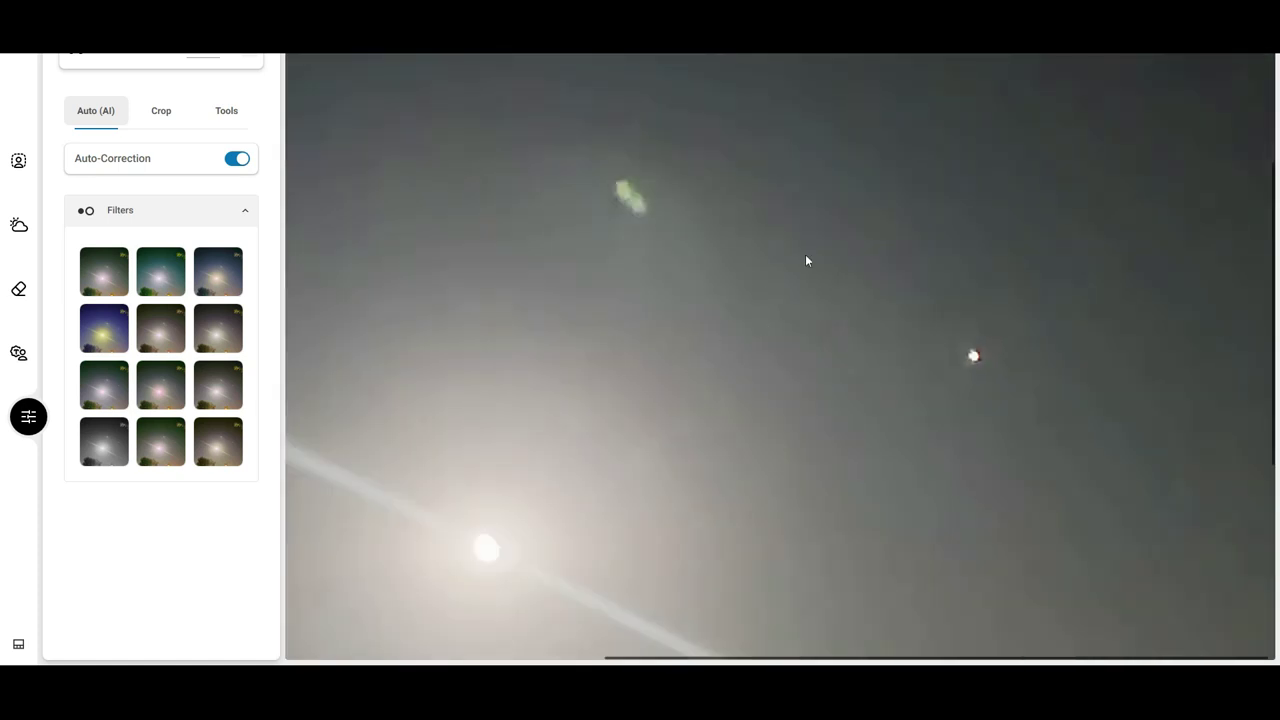
scroll(629, 176, up, 4)
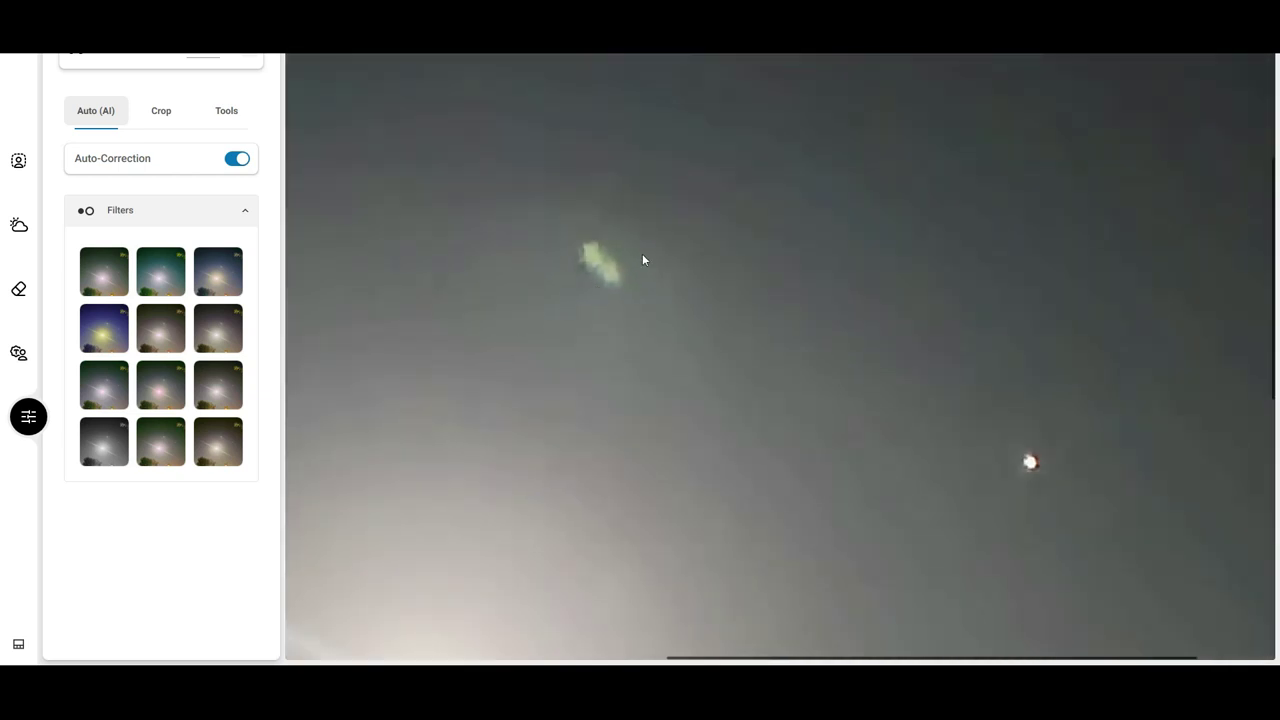
scroll(642, 260, down, 5)
scroll(787, 452, up, 5)
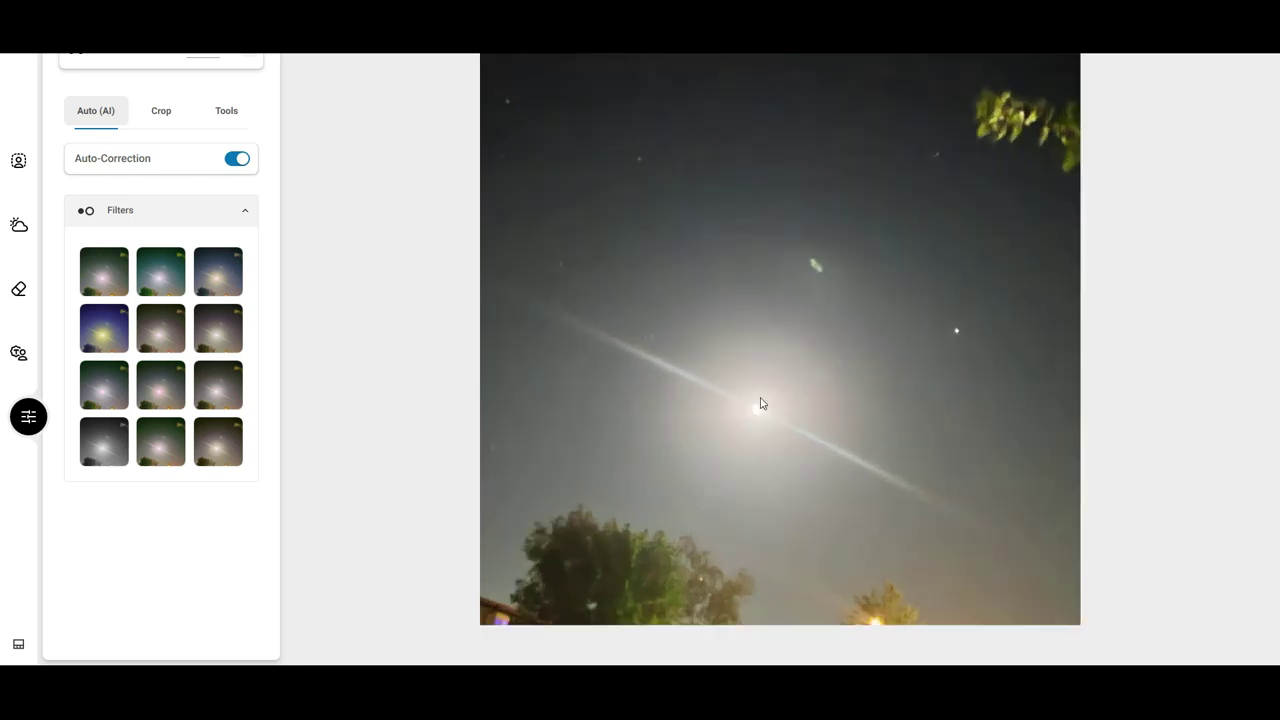
scroll(760, 403, up, 3)
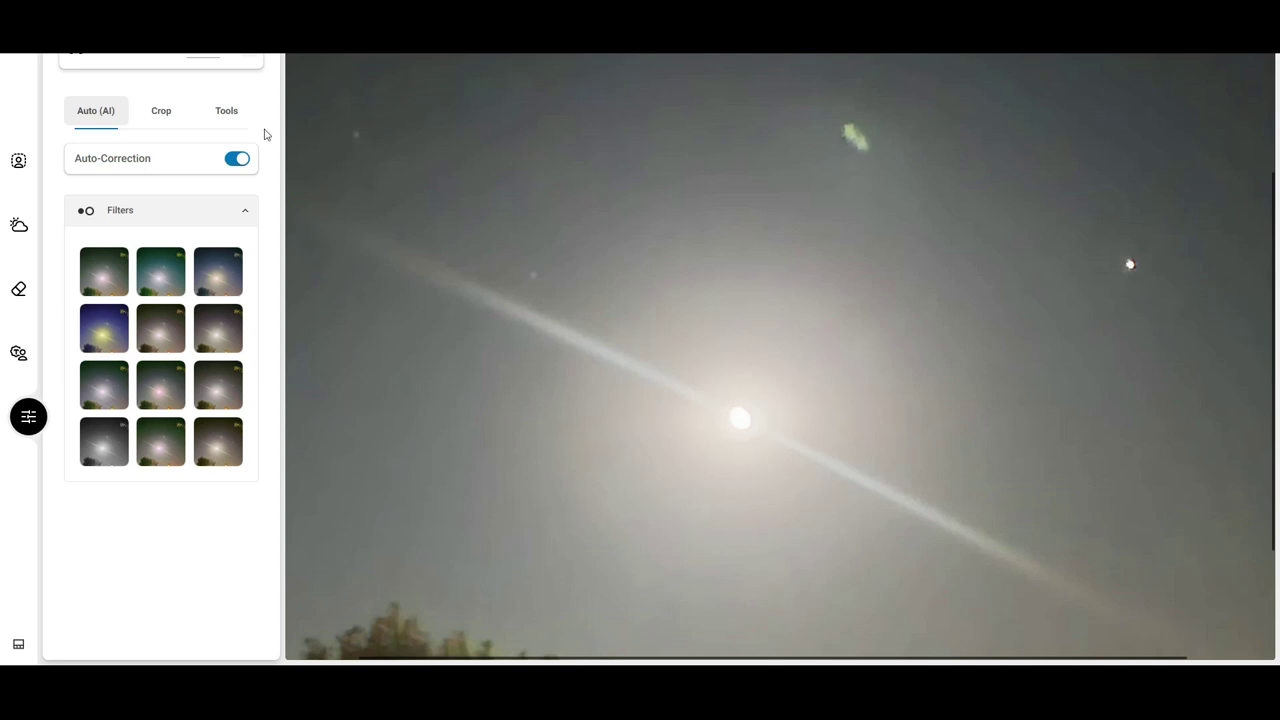
click(226, 110)
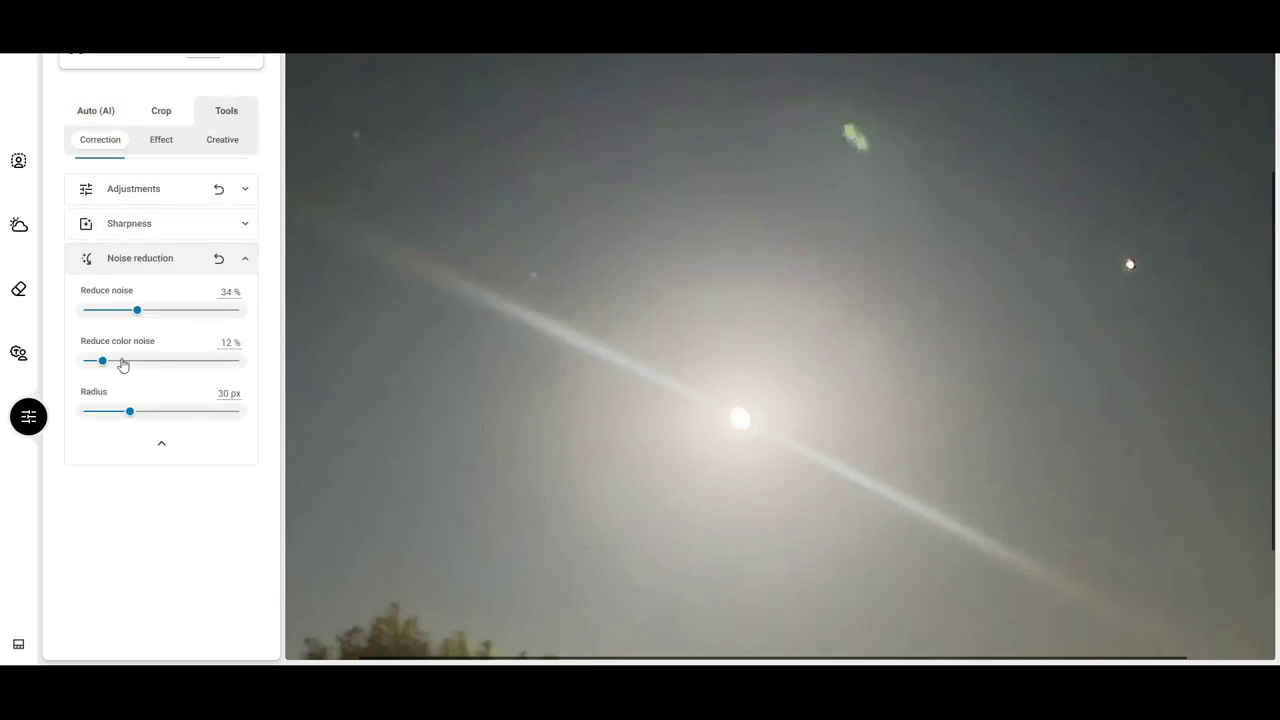
In Adjustments, nudge Contrast up to 2% and drop Highlights to -100%
click(133, 198)
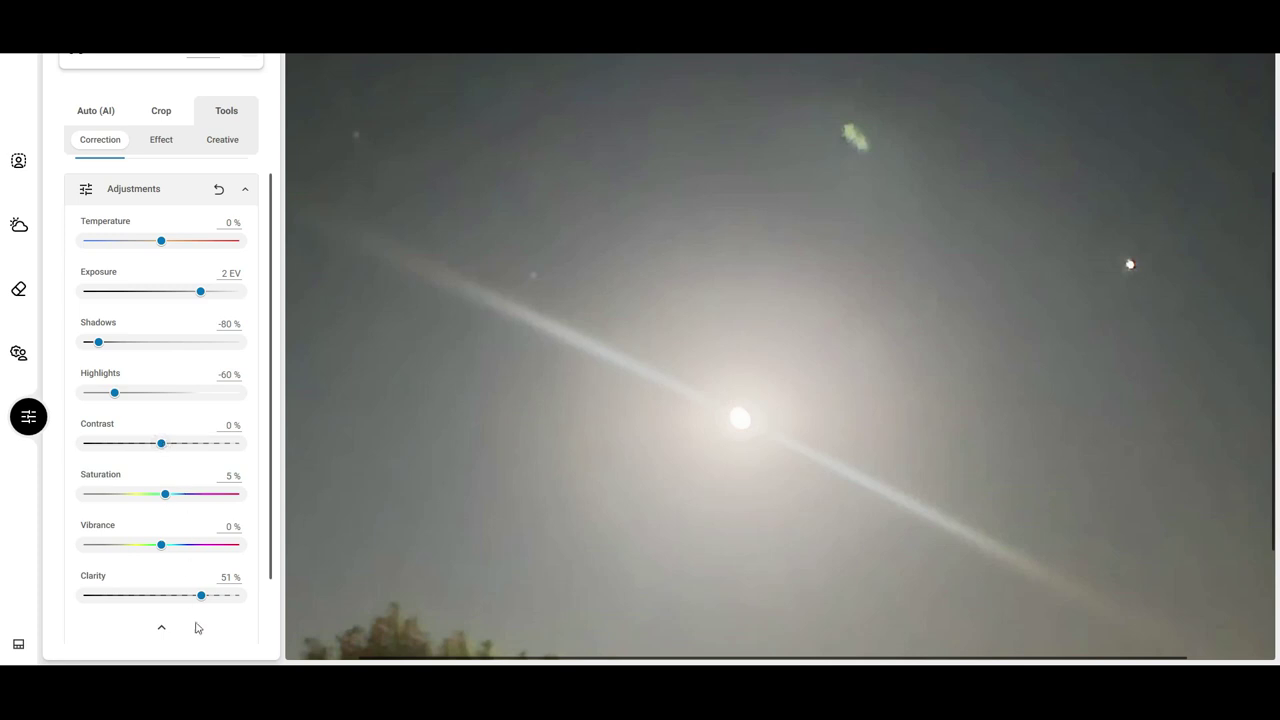
mouse_move(166, 446)
mouse_down()
mouse_move(247, 443)
mouse_move(166, 452)
mouse_up()
drag(114, 393, 73, 395)
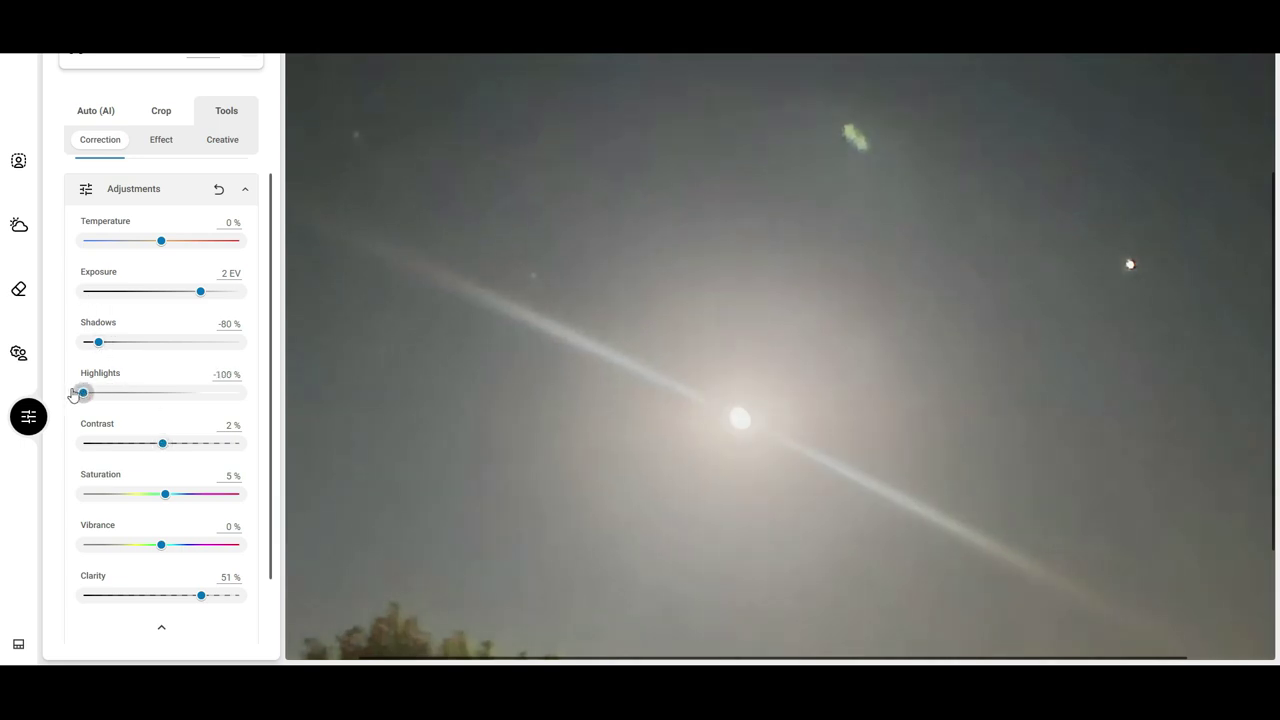
scroll(673, 375, up, 2)
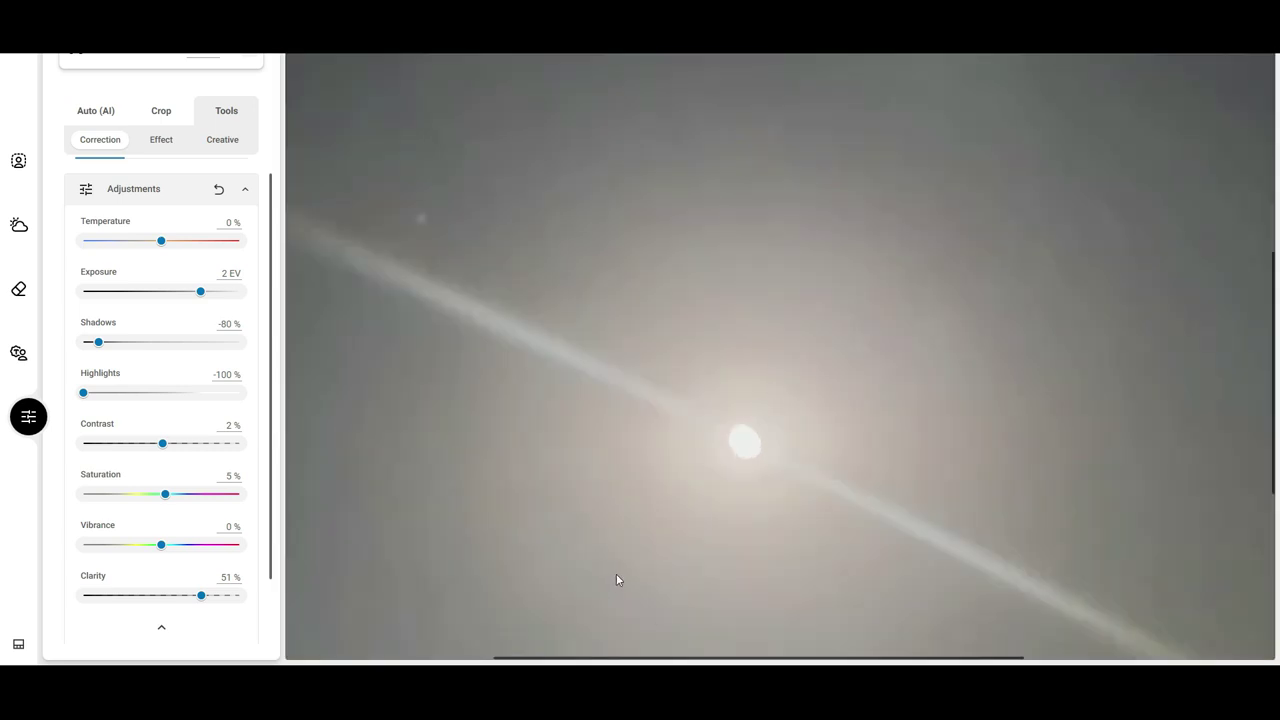
key(super)
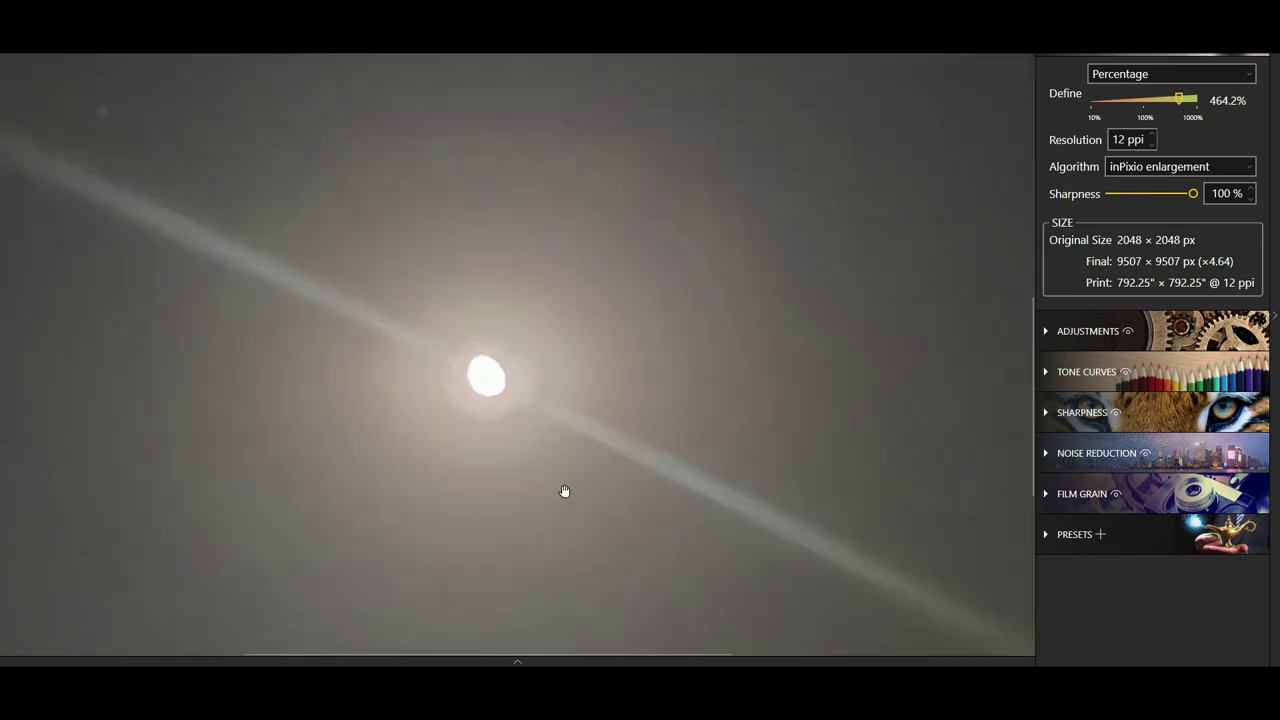
scroll(474, 417, up, 3)
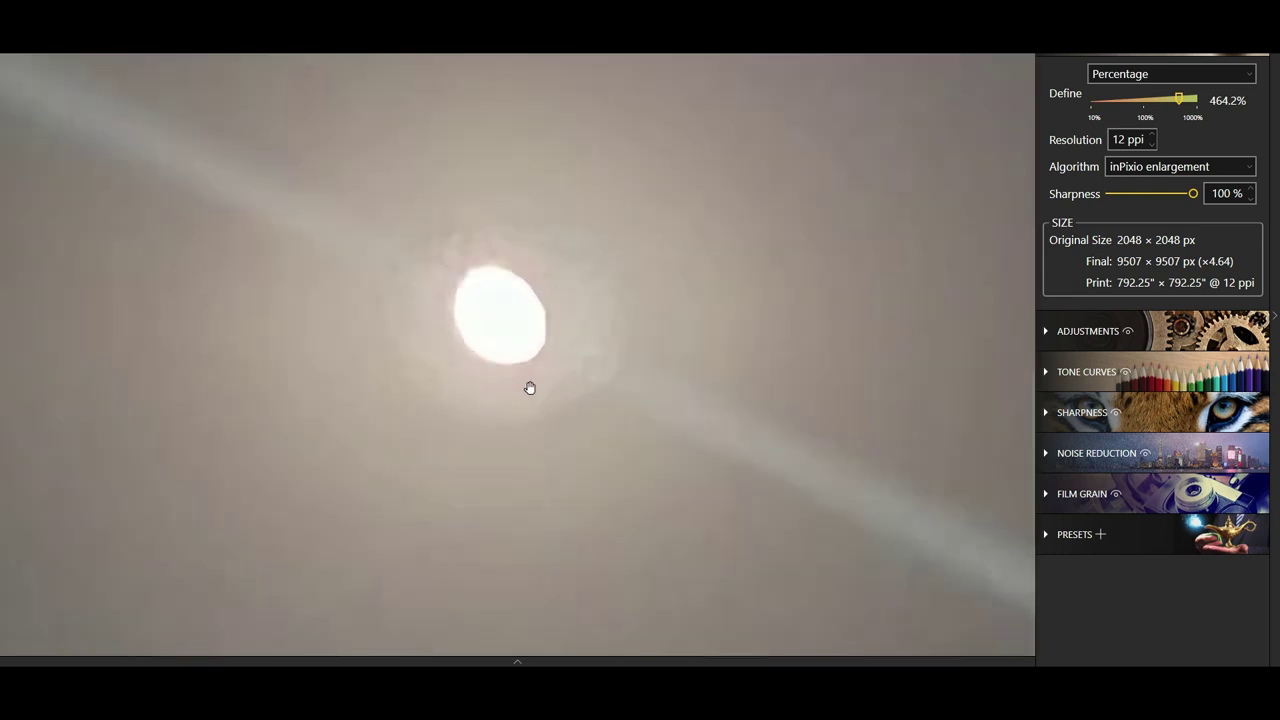
scroll(476, 419, down, 1)
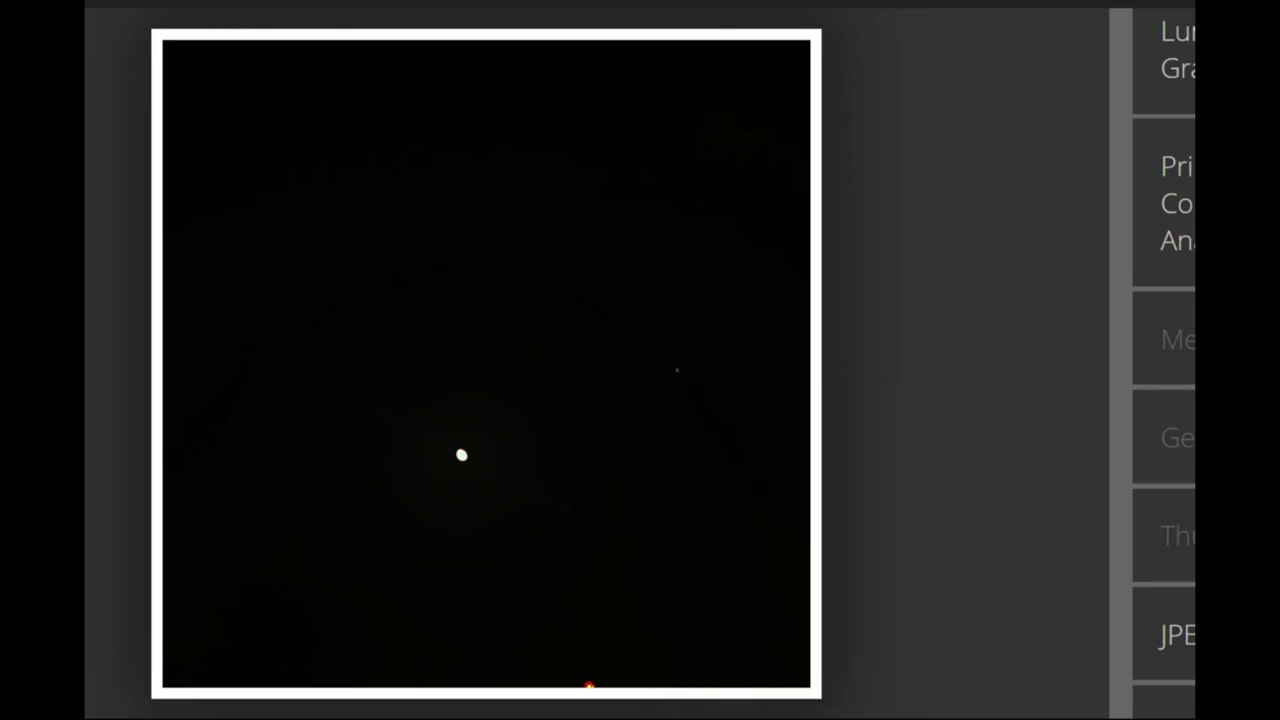
Scroll the Forensically sidebar up to the Magnifier settings
scroll(1164, 200, up, 4)
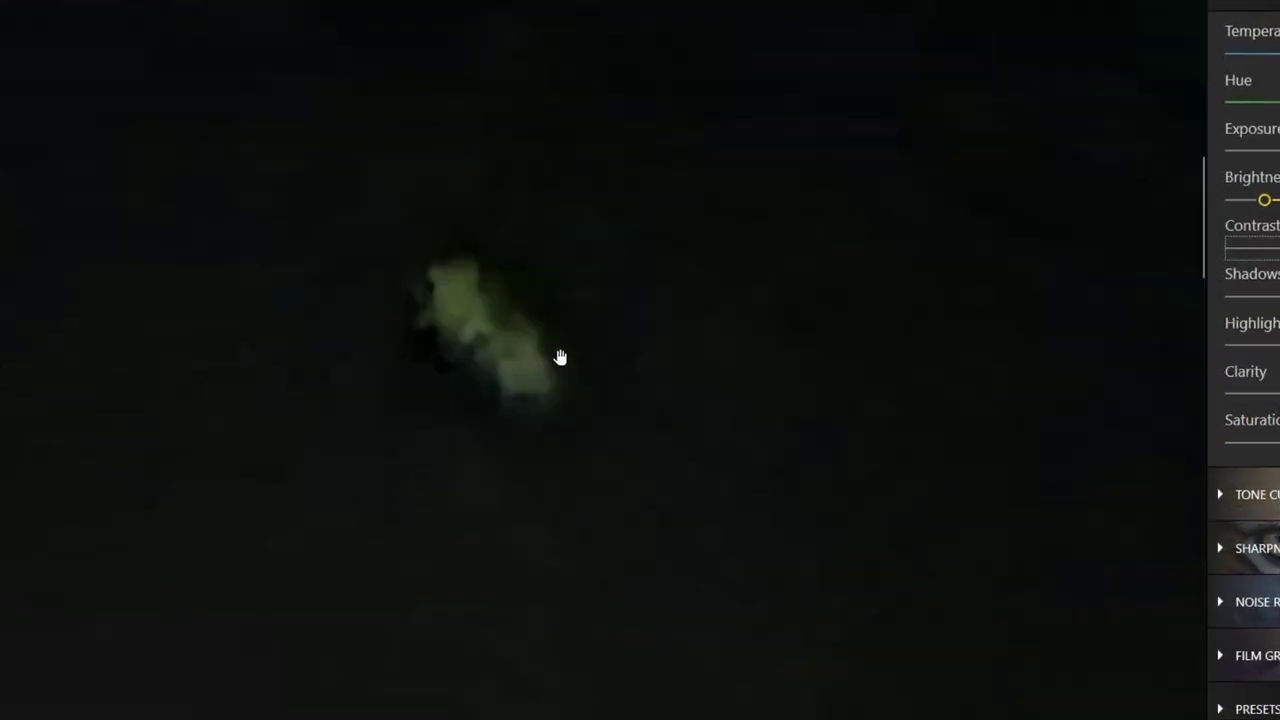
Zoom out of the upscaled night-sky image to see it whole
scroll(618, 433, down, 2)
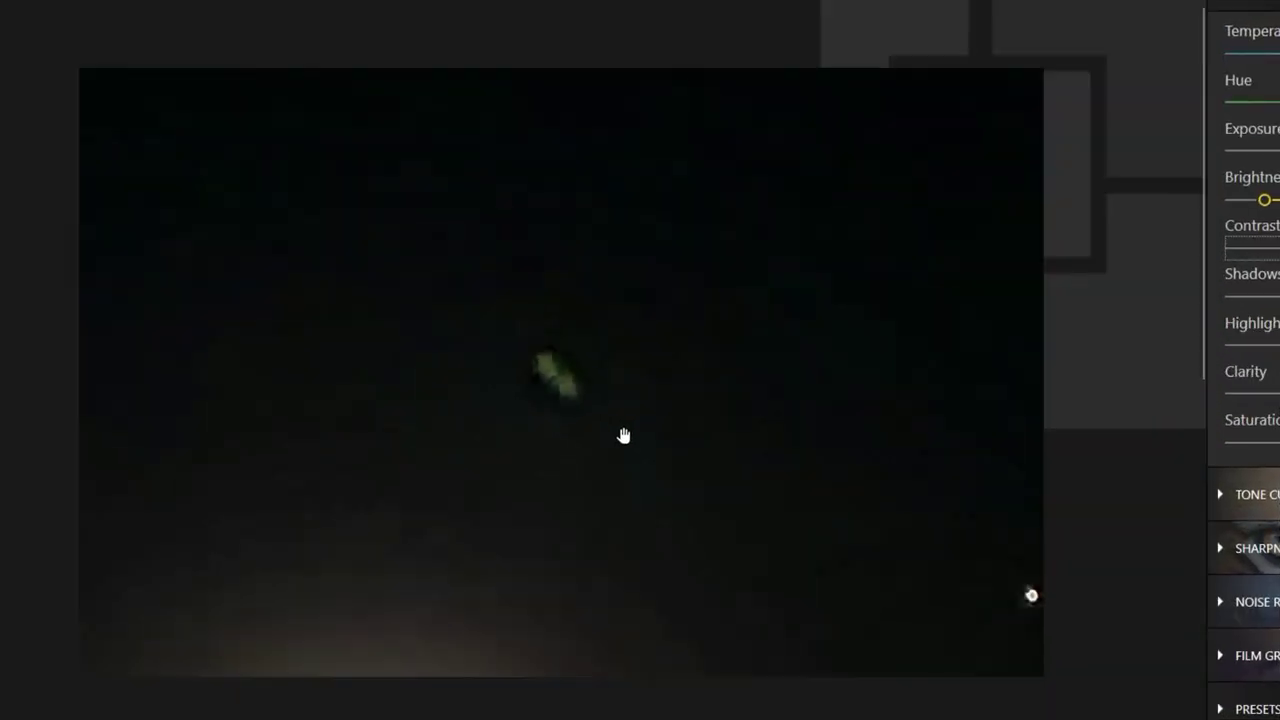
scroll(628, 440, up, 2)
scroll(632, 447, down, 2)
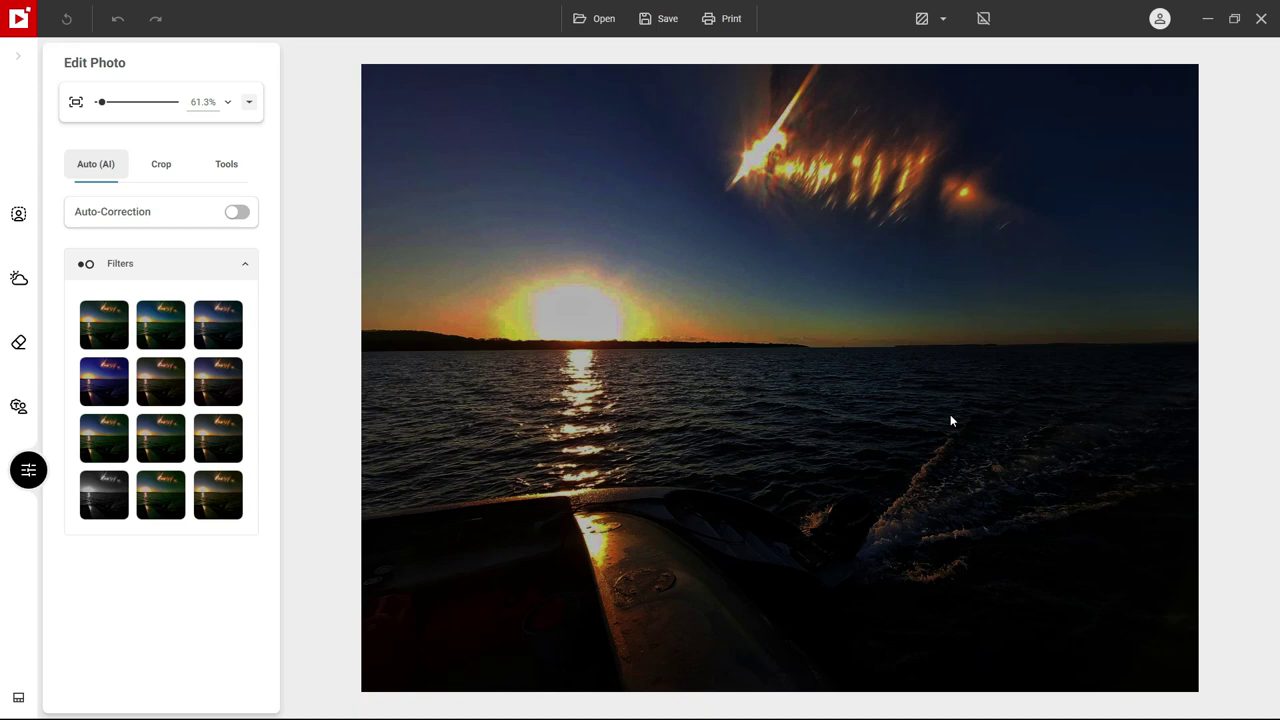
Start a Record PC Screen capture in Filmora and minimize the recorder widget
key(super)
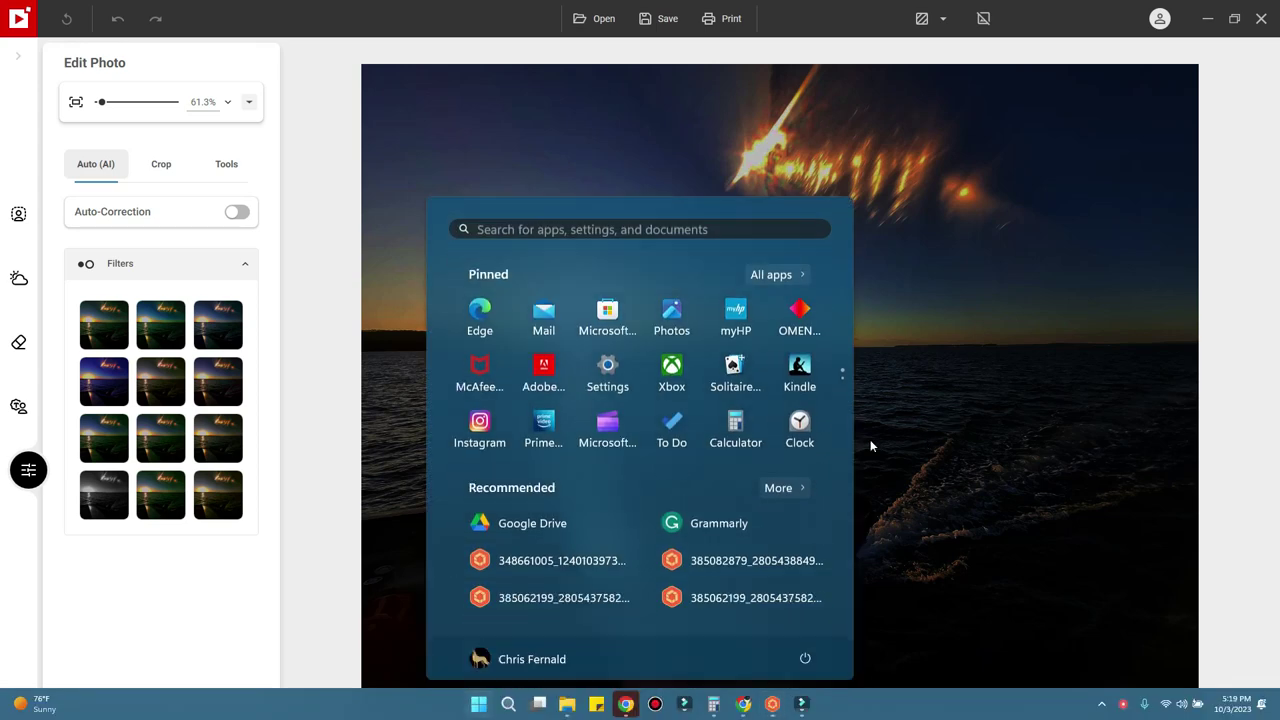
mouse_move(805, 708)
click(786, 672)
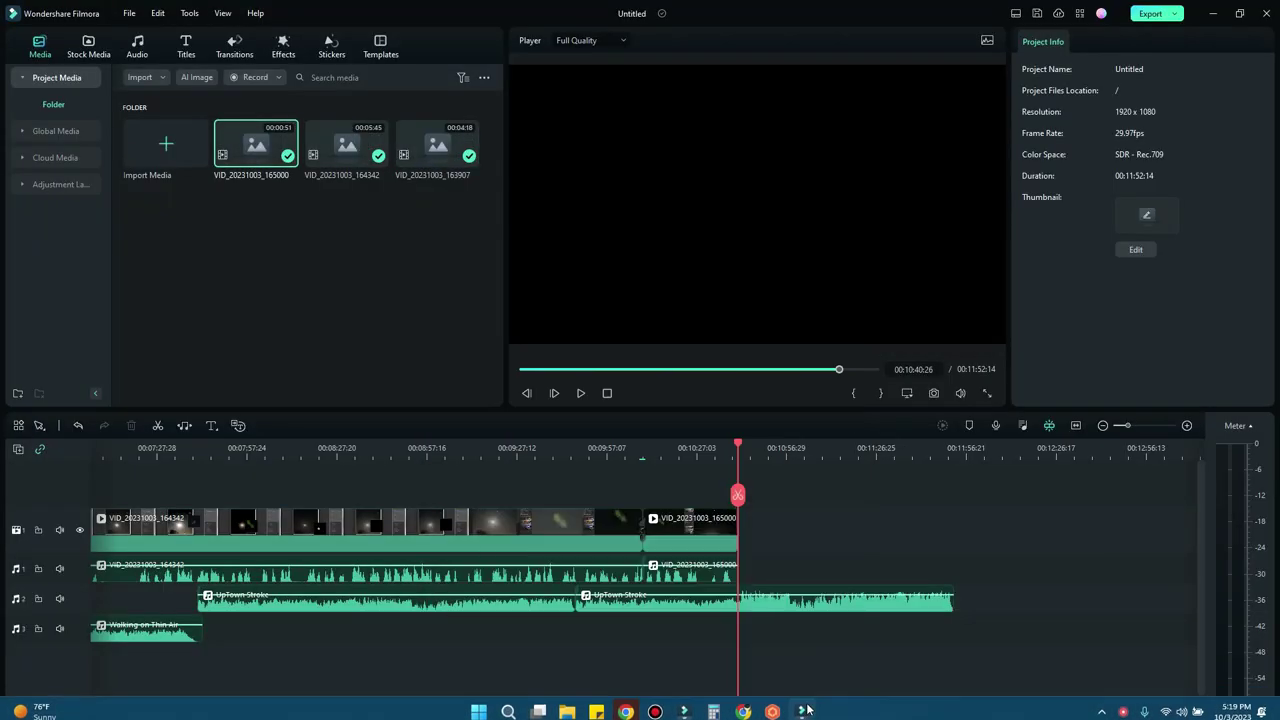
click(274, 78)
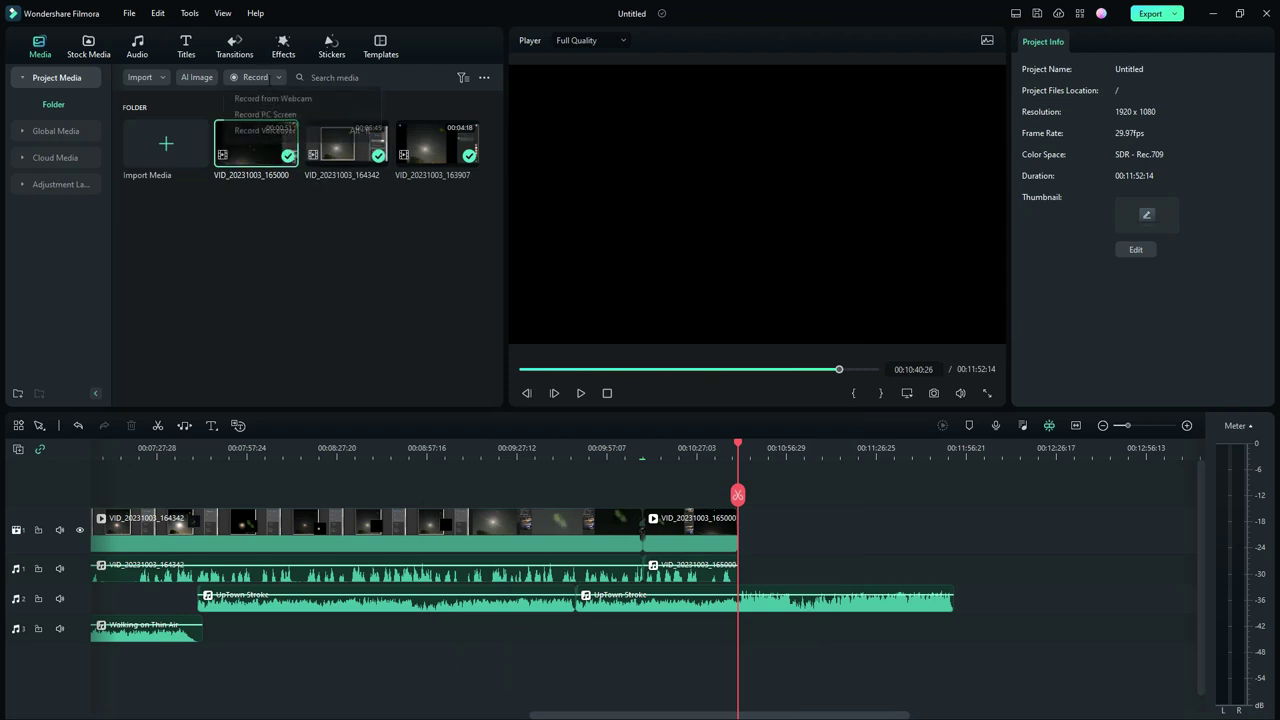
click(265, 114)
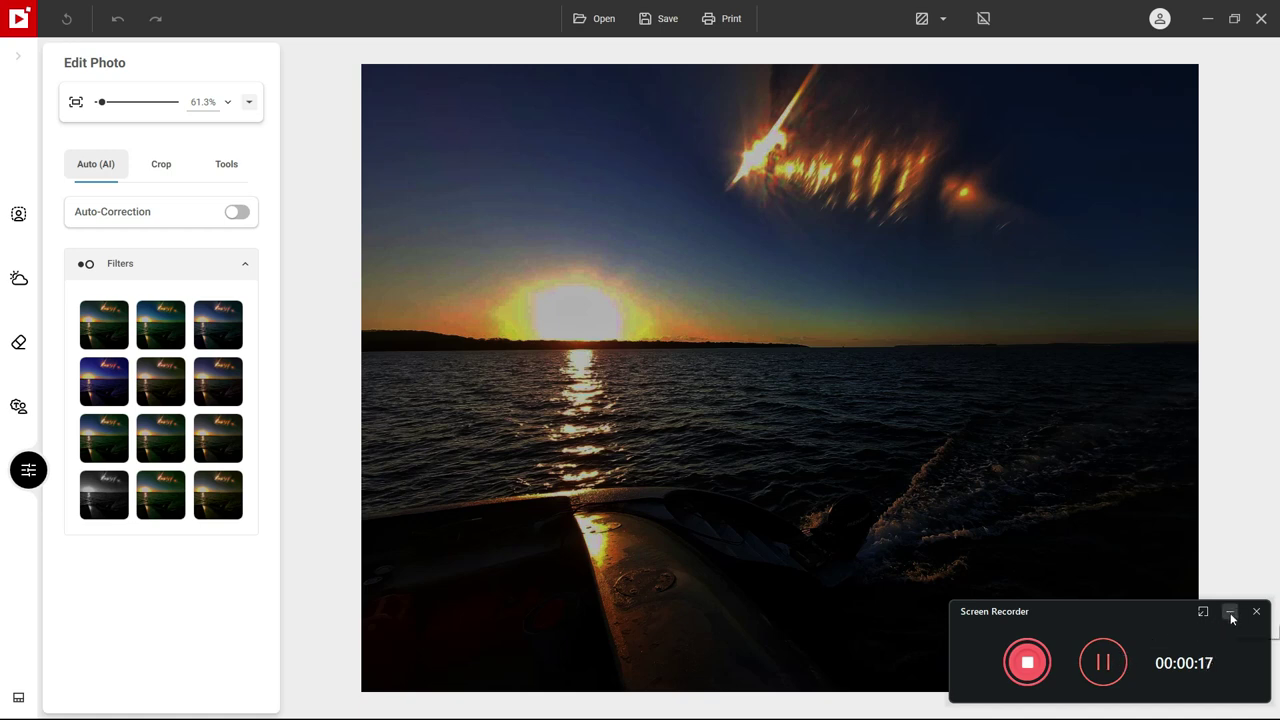
mouse_move(1135, 608)
mouse_down()
mouse_move(1072, 614)
mouse_move(690, 574)
mouse_move(533, 540)
mouse_move(543, 482)
mouse_up()
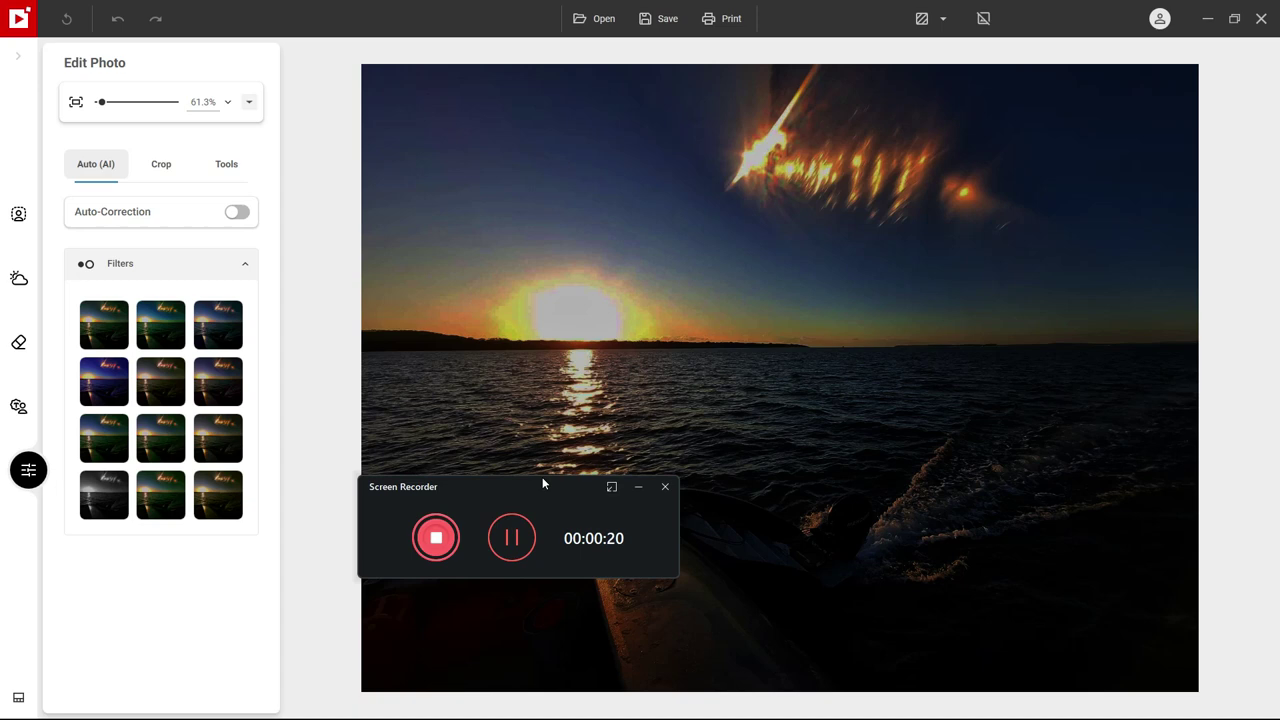
click(638, 486)
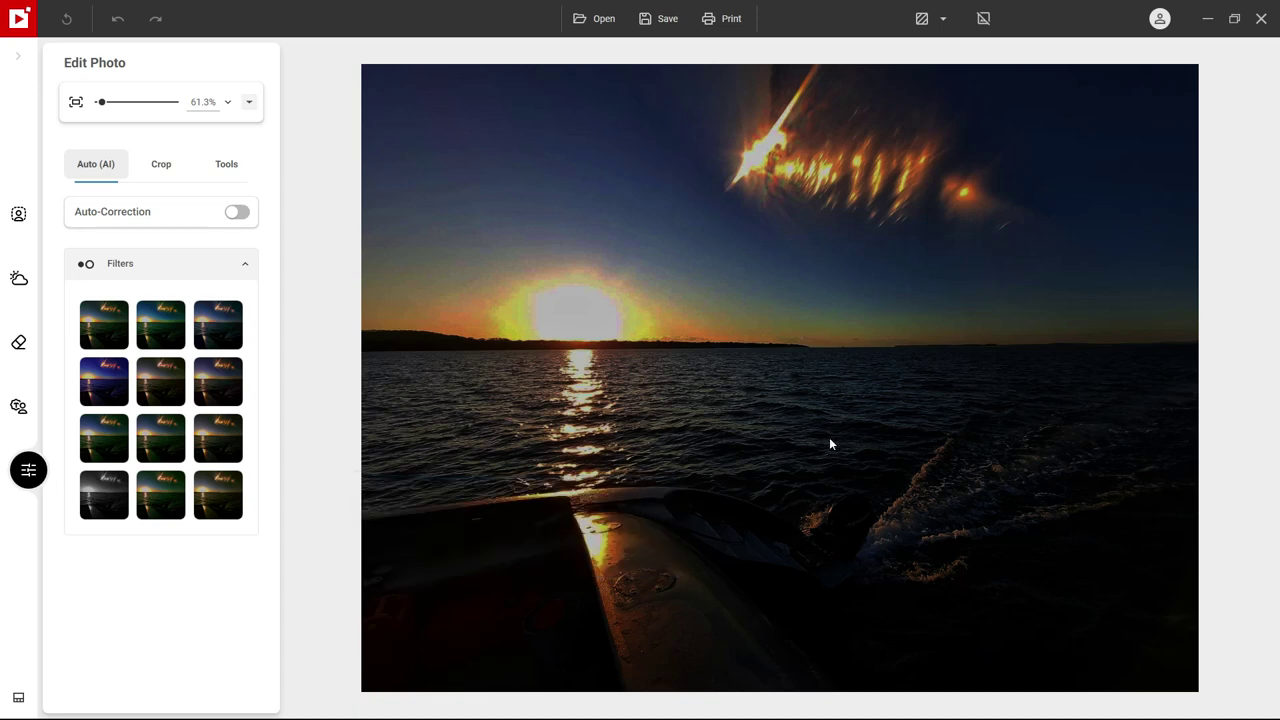
scroll(908, 160, up, 5)
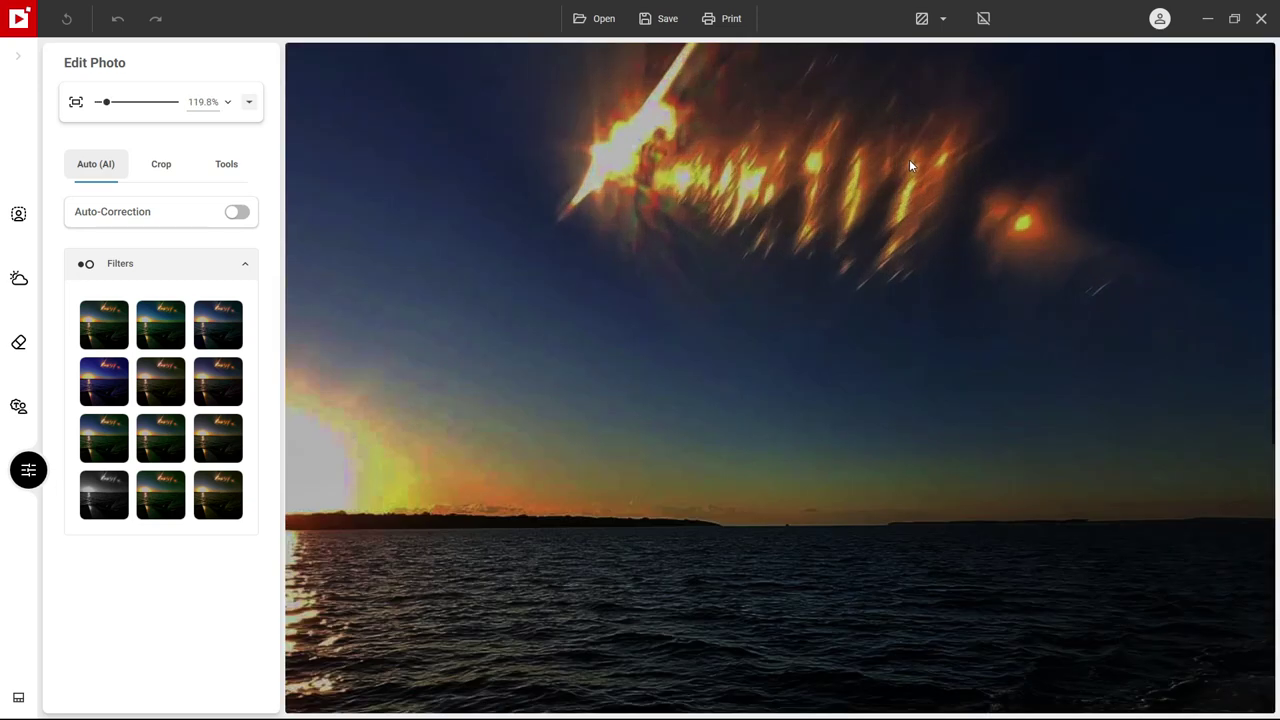
scroll(777, 363, down, 2)
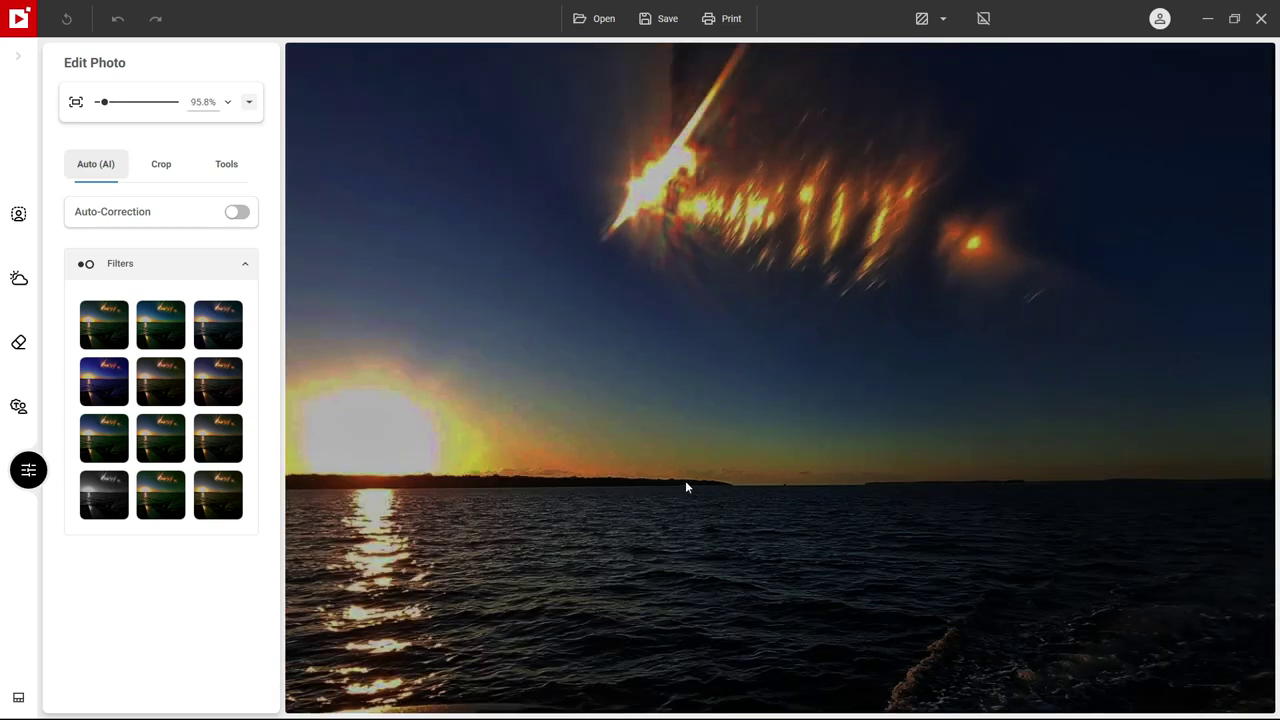
scroll(687, 487, down, 2)
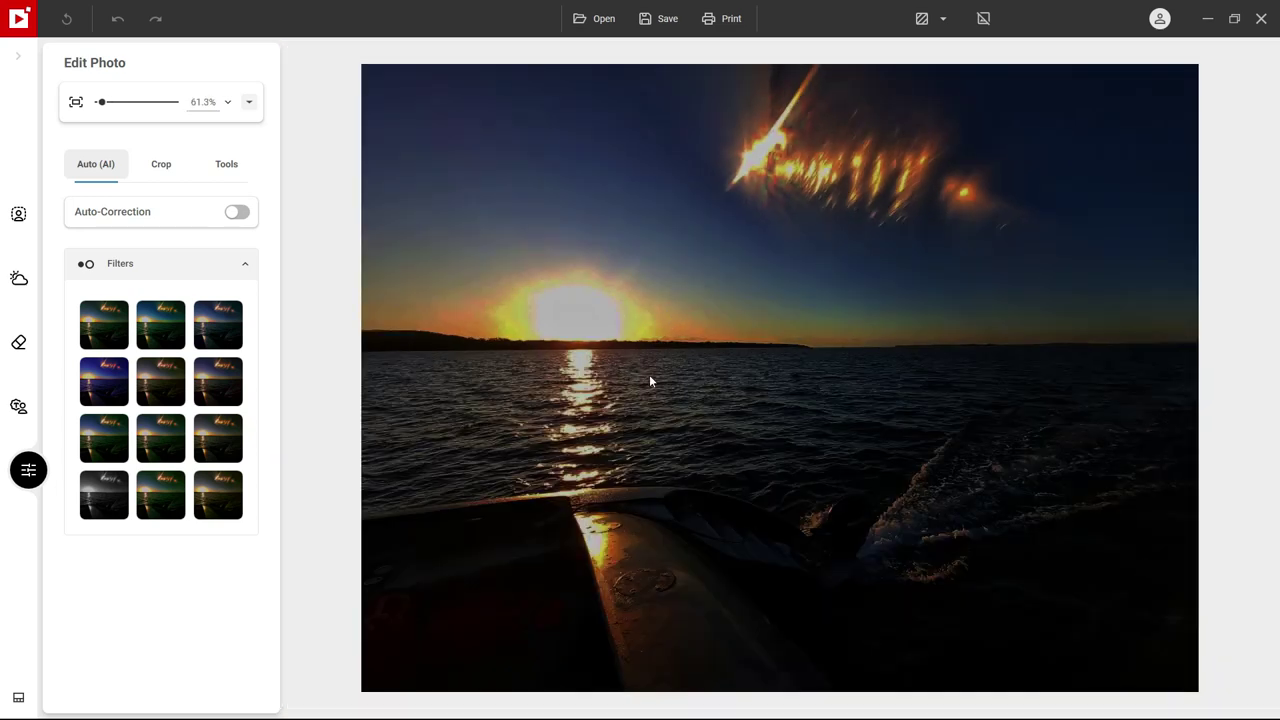
scroll(740, 260, down, 1)
scroll(918, 143, up, 8)
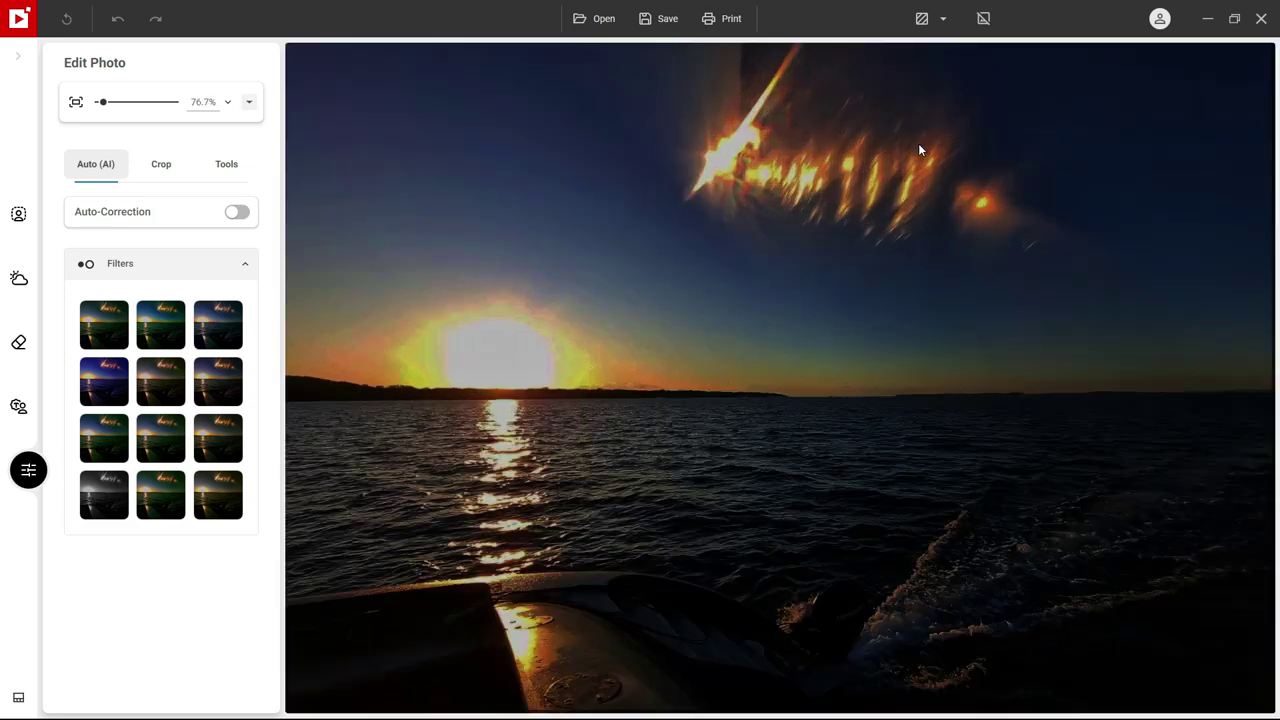
scroll(940, 133, down, 8)
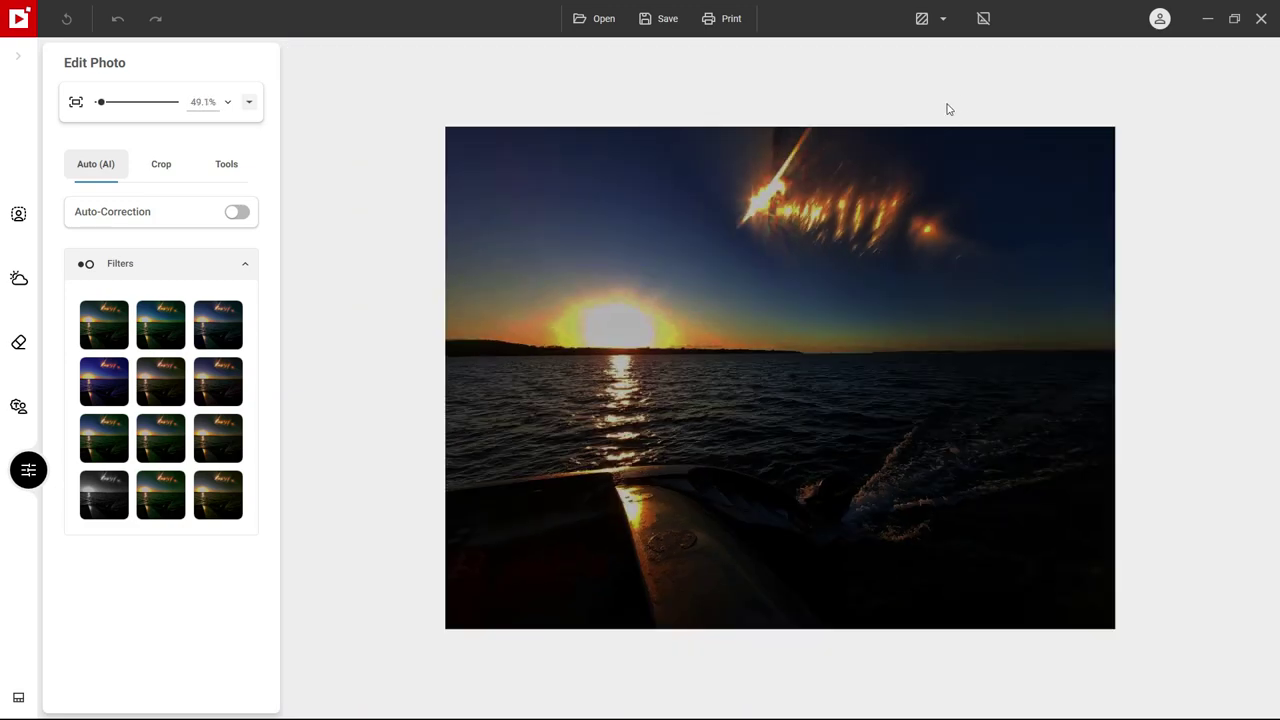
scroll(920, 125, up, 6)
scroll(924, 108, up, 3)
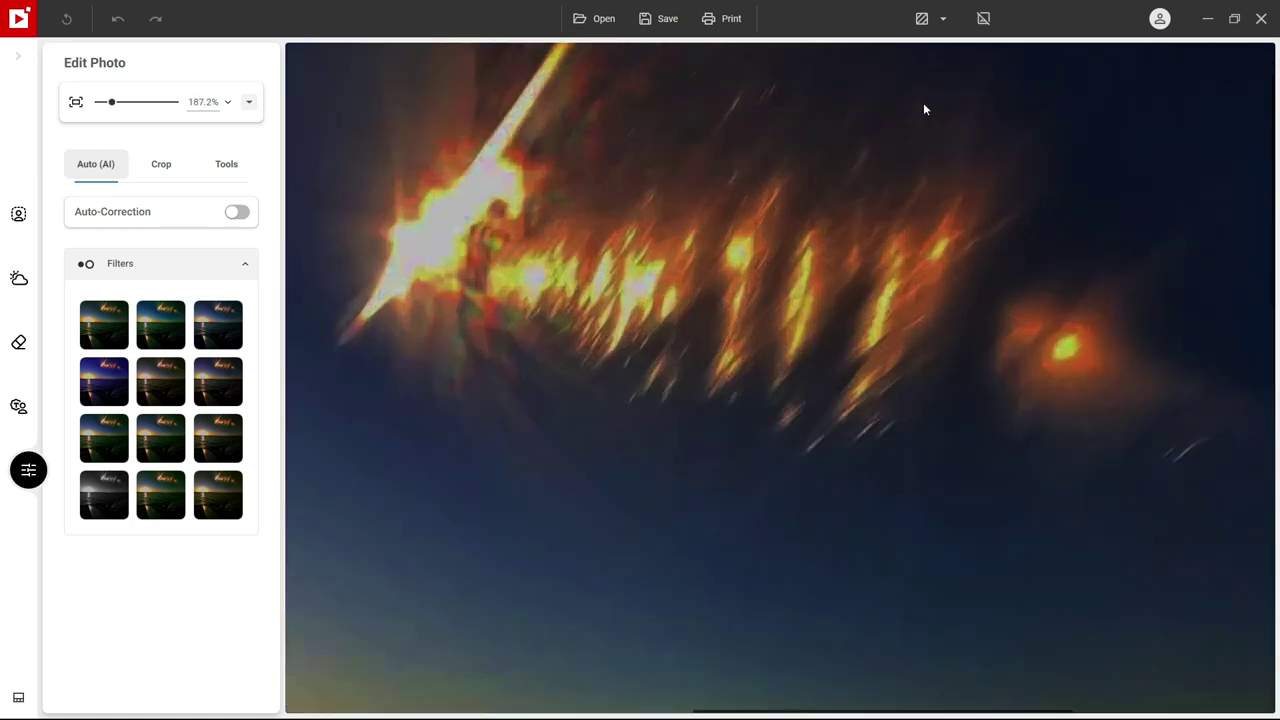
scroll(924, 110, down, 6)
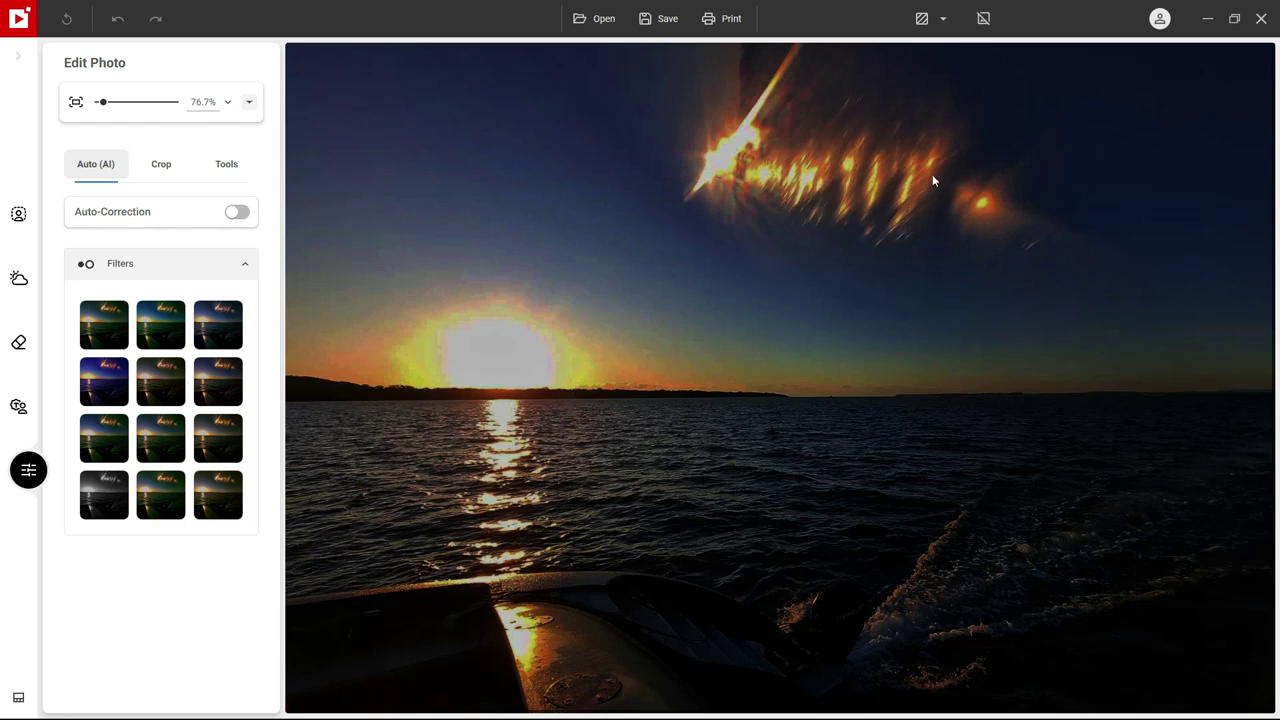
scroll(1041, 317, down, 3)
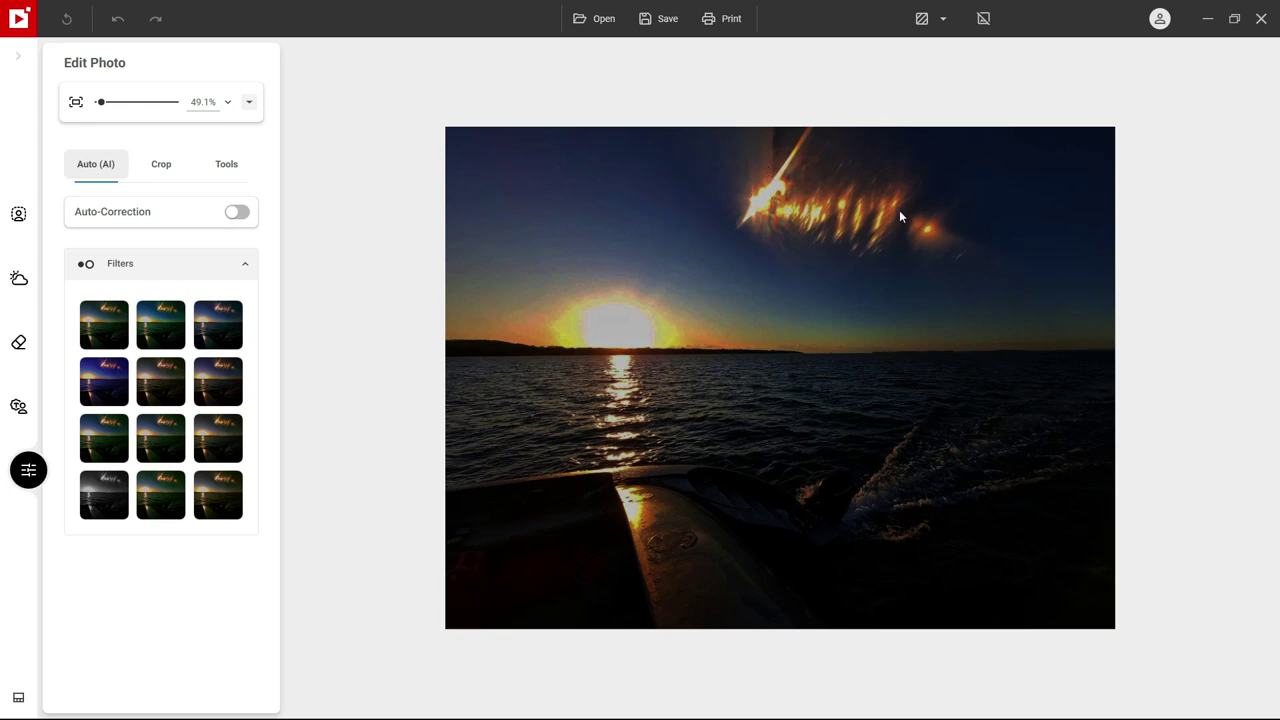
scroll(872, 165, up, 6)
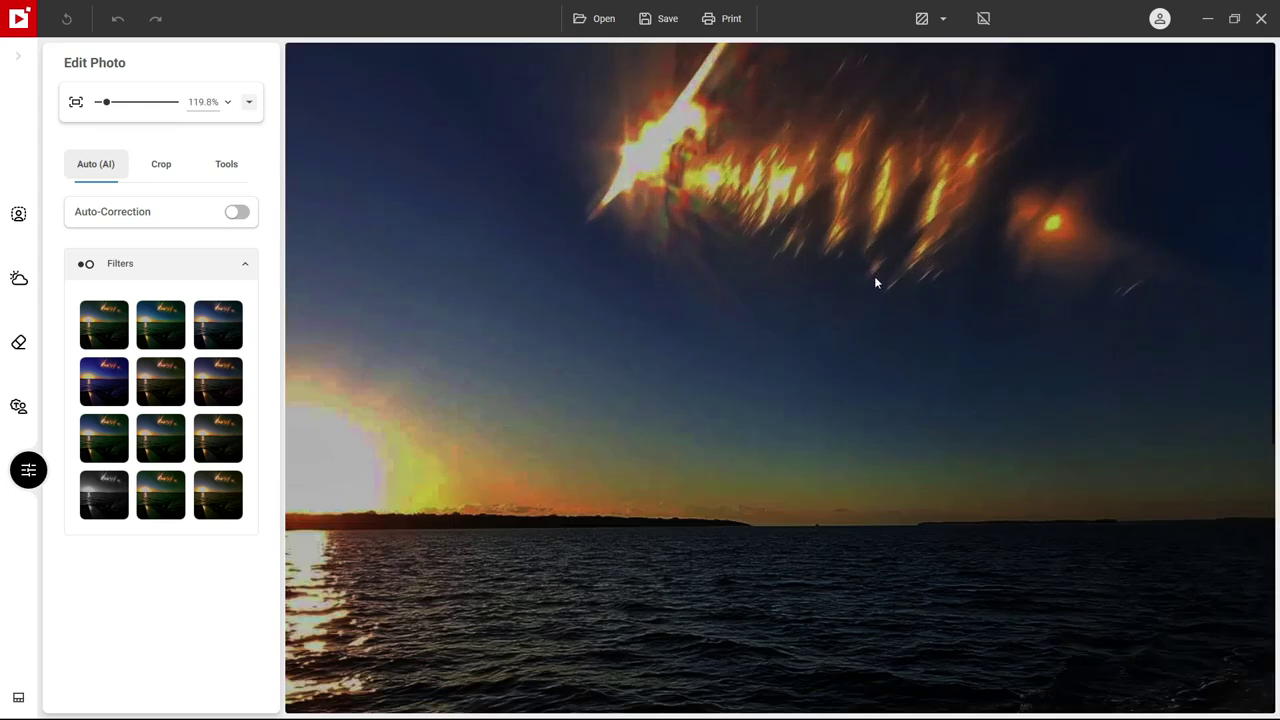
scroll(868, 359, down, 1)
scroll(884, 184, up, 4)
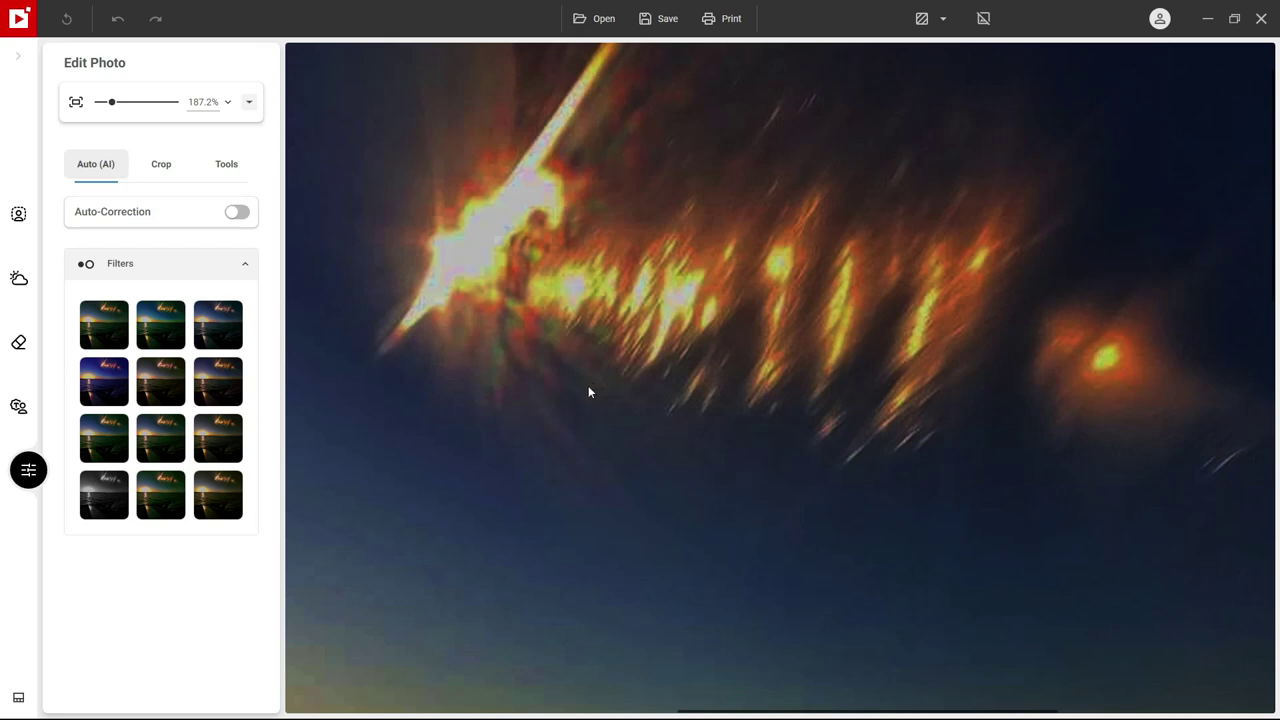
scroll(589, 390, down, 6)
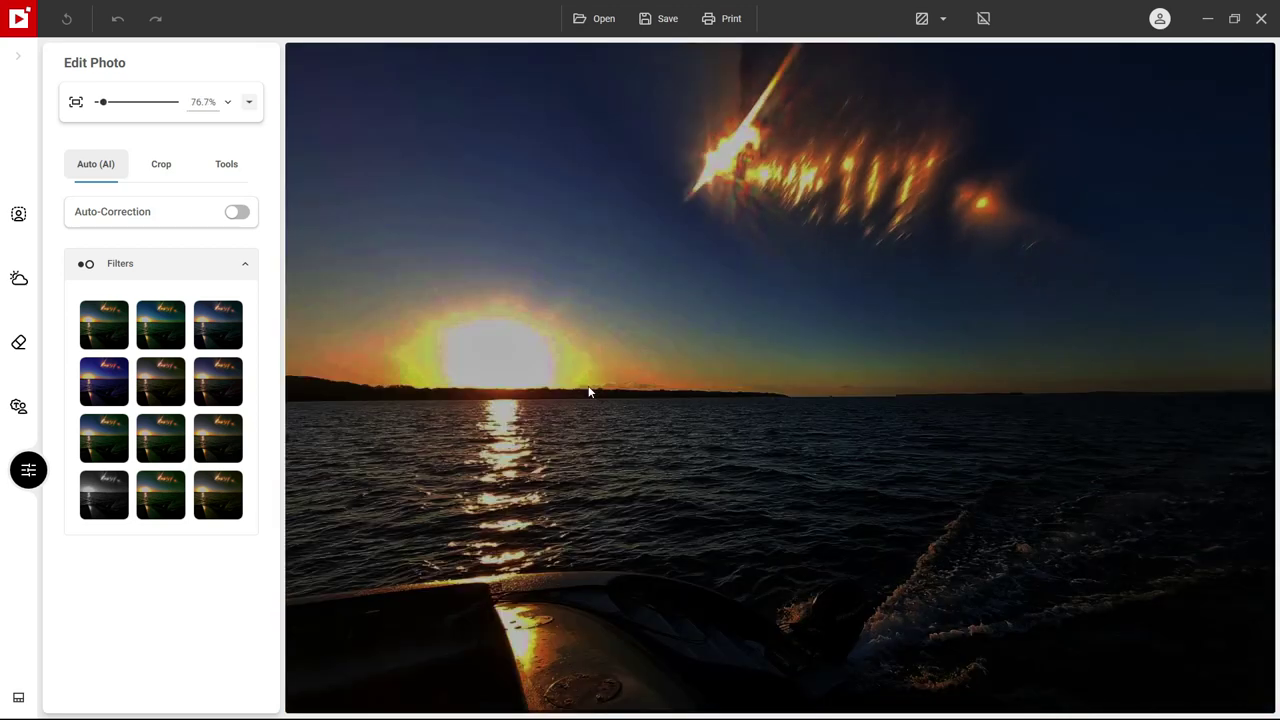
scroll(654, 356, down, 1)
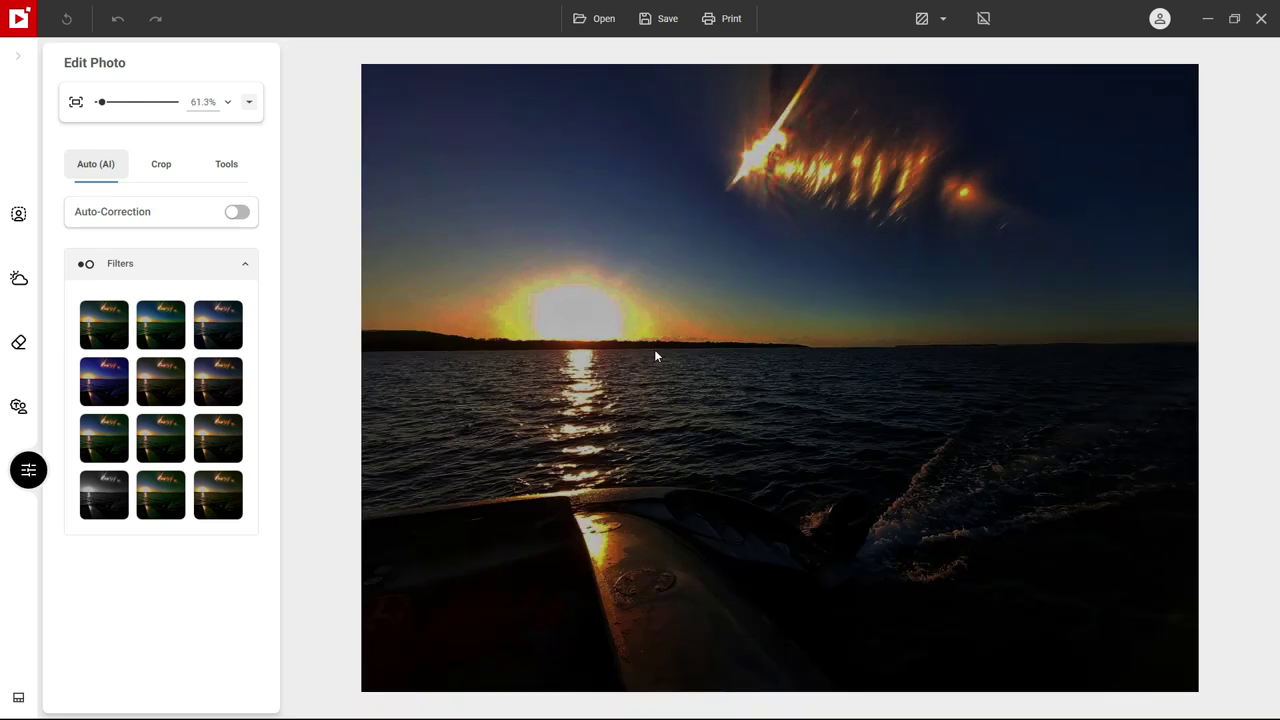